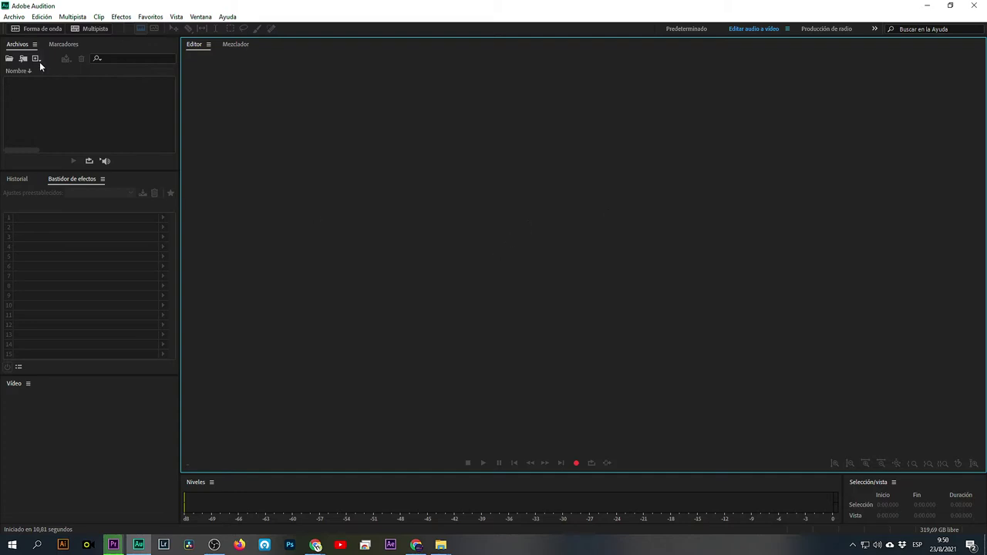
left_click(91, 30)
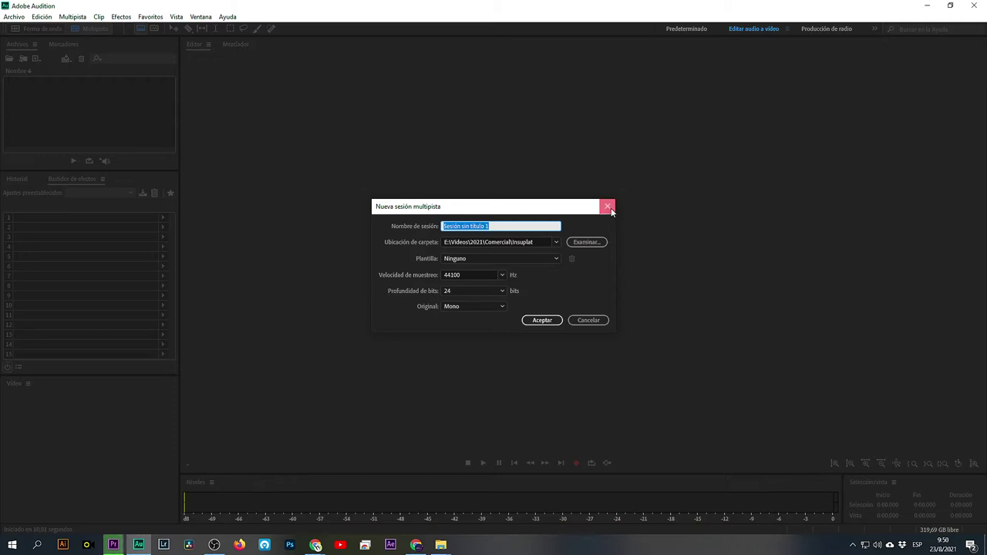
left_click(607, 206)
left_click(14, 16)
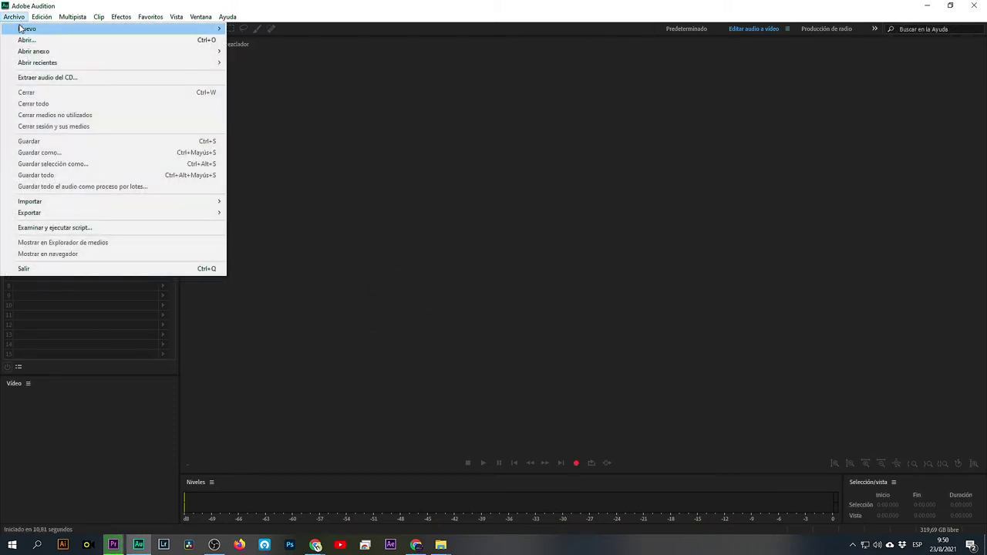
mouse_move(39, 29)
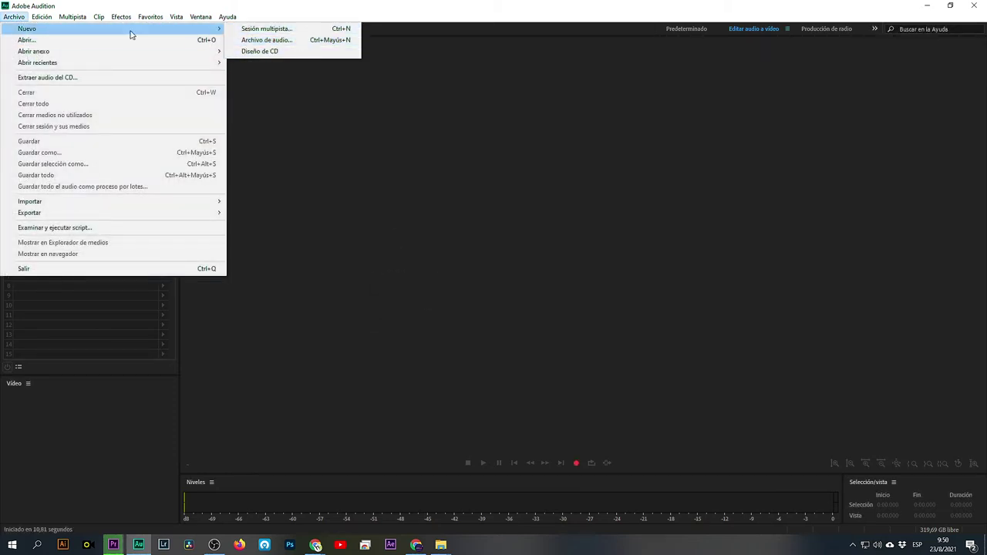
left_click(341, 190)
left_click(96, 29)
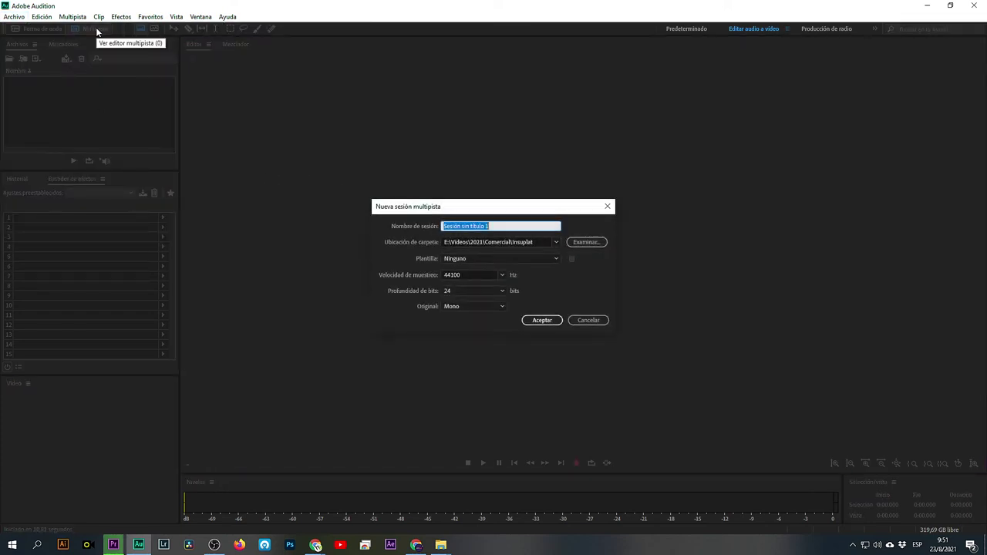
left_click(607, 208)
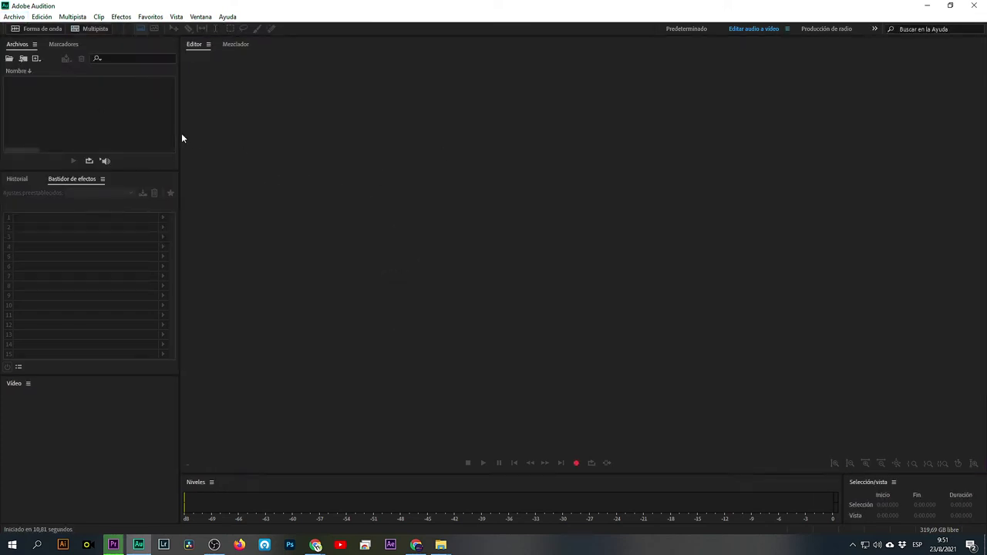
right_click(83, 110)
mouse_move(145, 115)
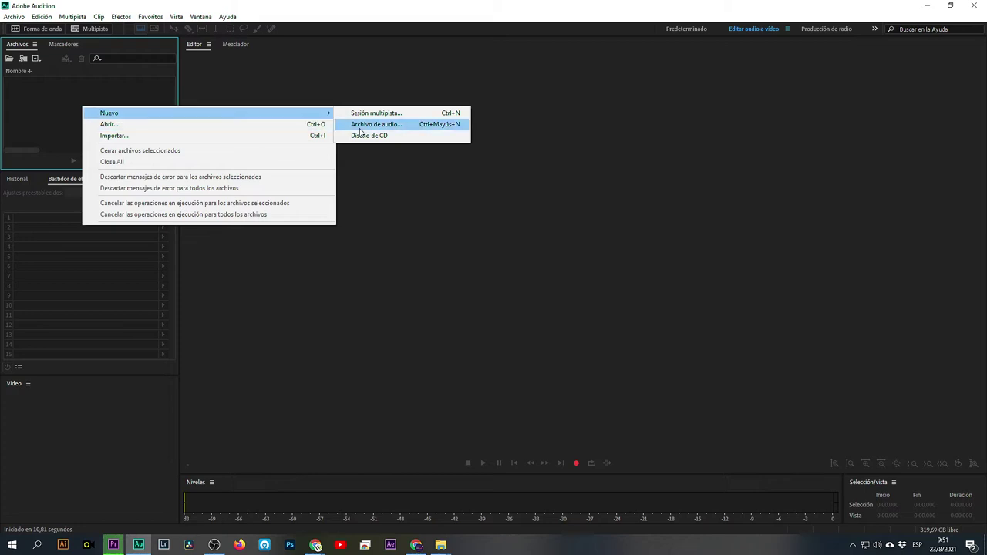
left_click(440, 291)
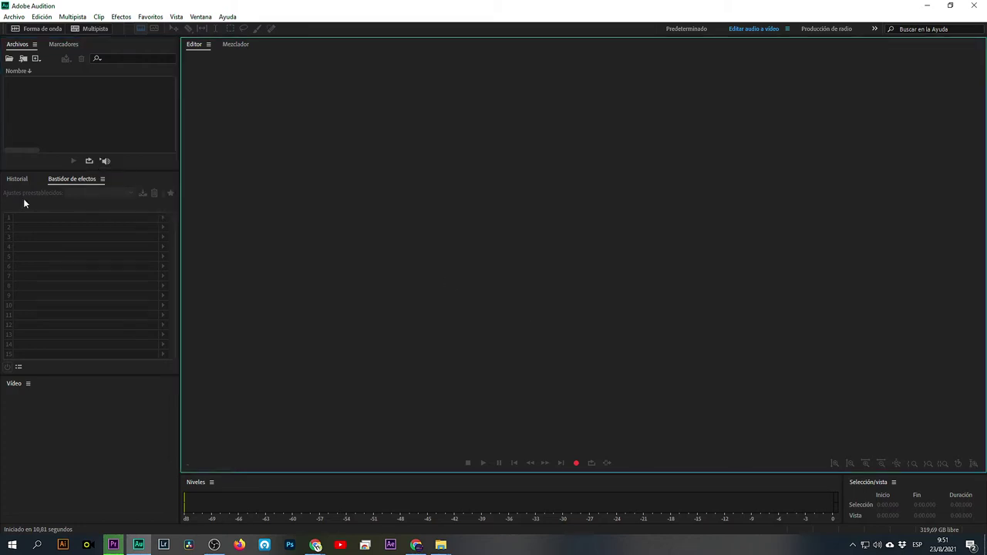
left_click(46, 116)
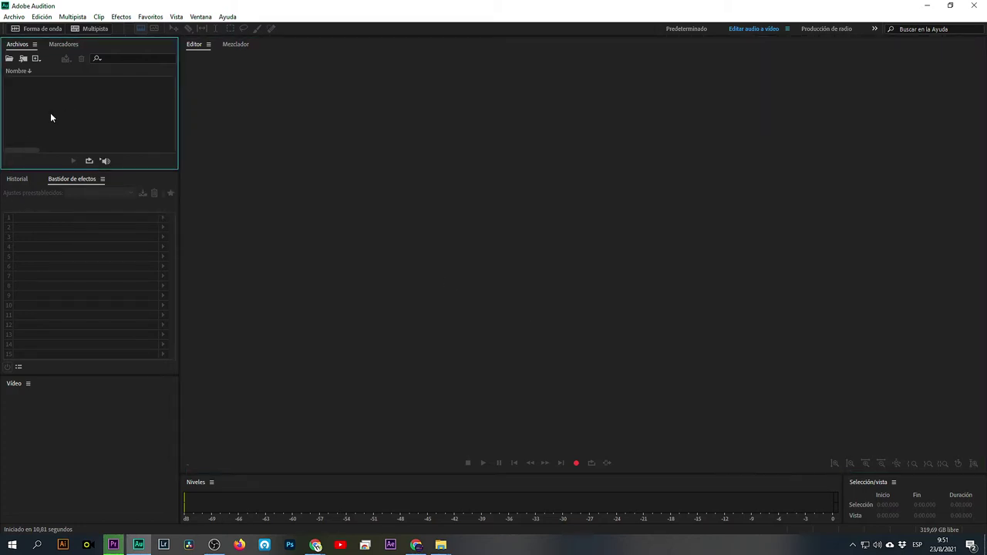
right_click(74, 112)
mouse_move(115, 115)
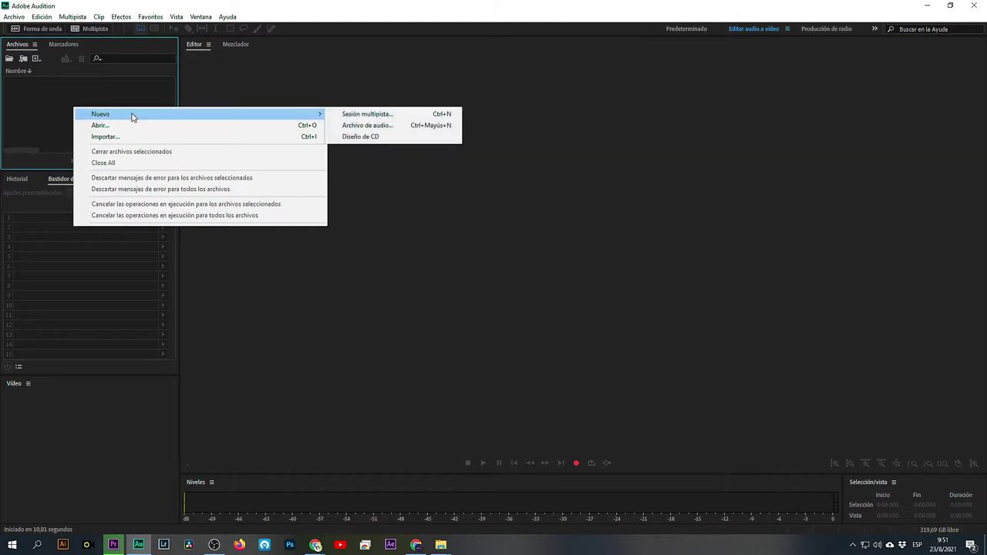
left_click(34, 98)
Step: Start a new multitrack session and set its folder location to the computer's Música folder
left_click(96, 29)
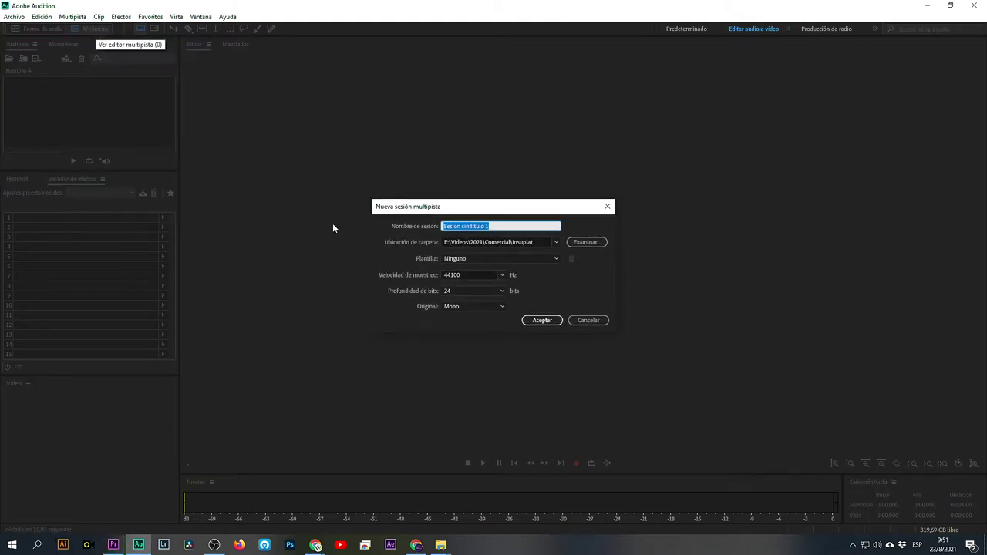
left_click(581, 243)
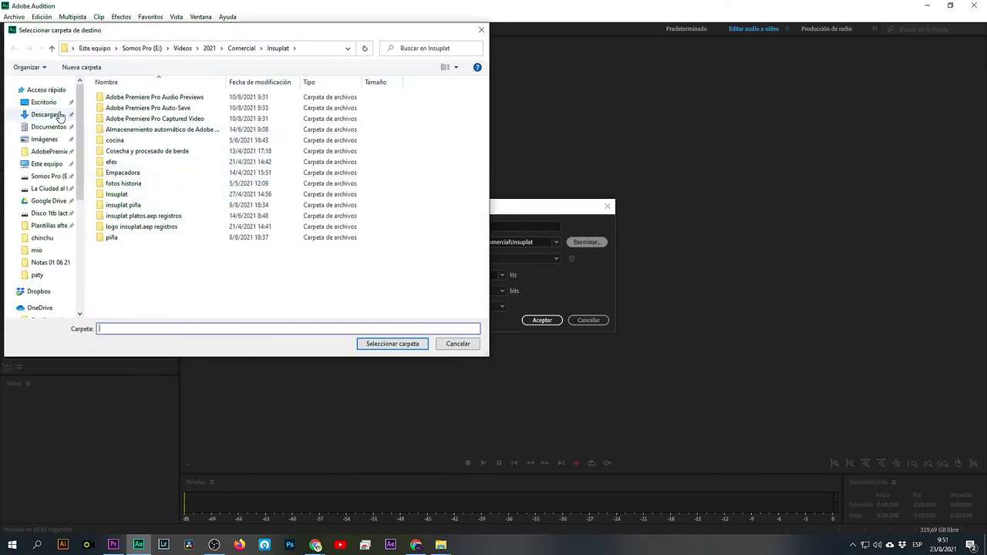
scroll(52, 276, "down", 2)
scroll(50, 274, "down", 3)
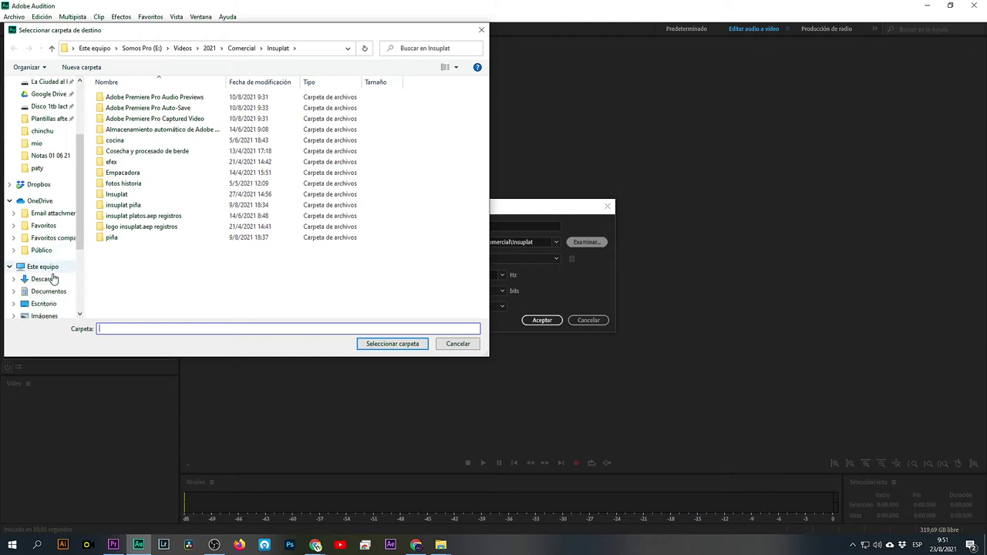
left_click(44, 268)
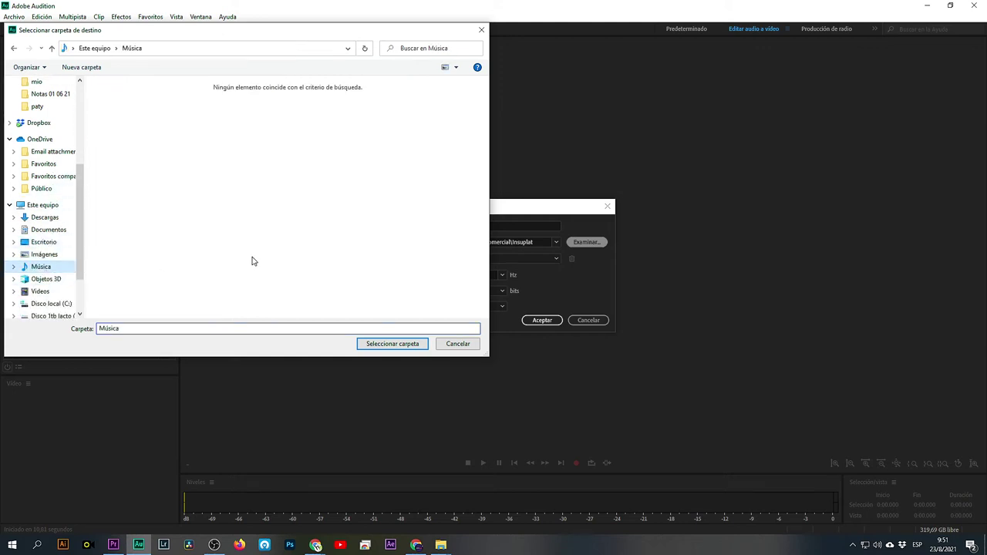
left_click(414, 344)
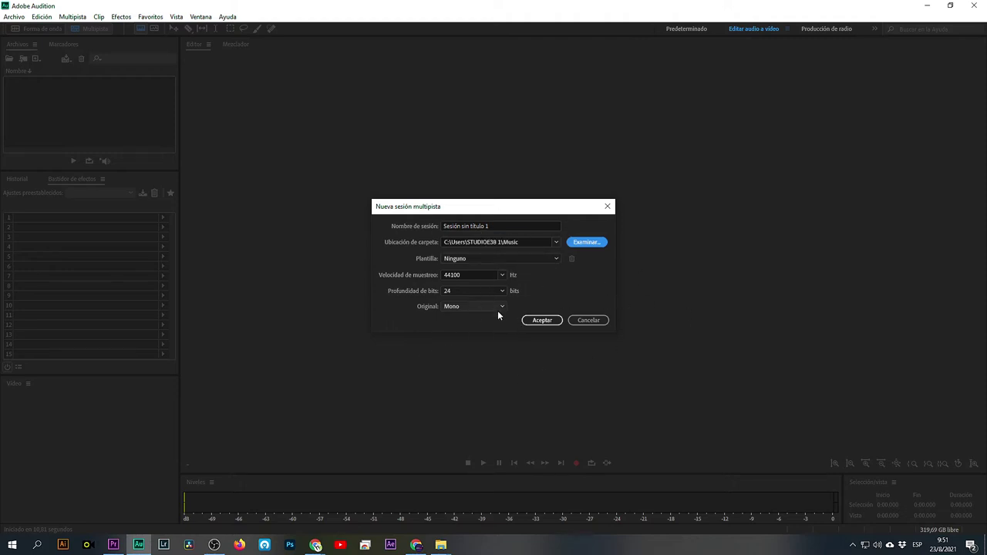
Step: Name the new multitrack session "Prueba Multipista"
left_click(503, 226)
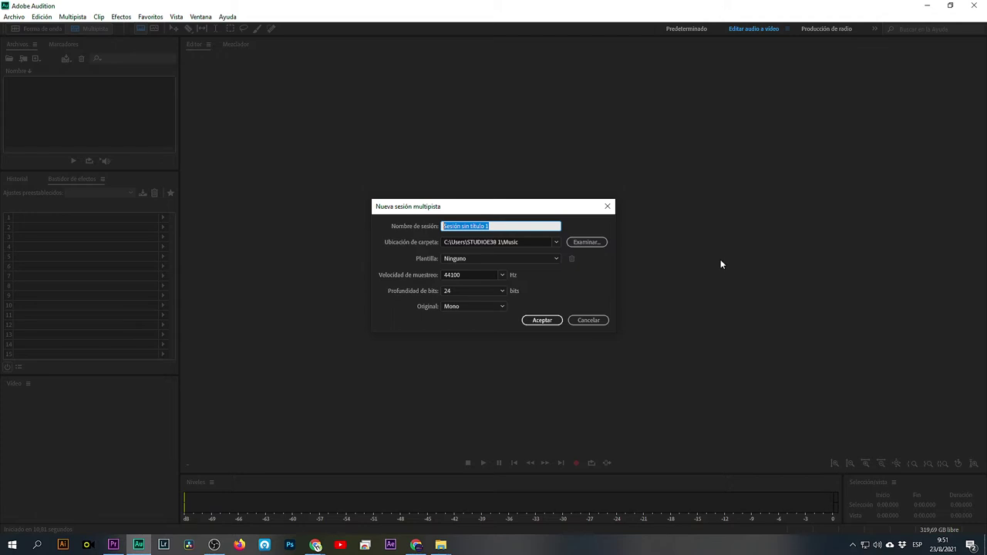
type("Prueba Multipista")
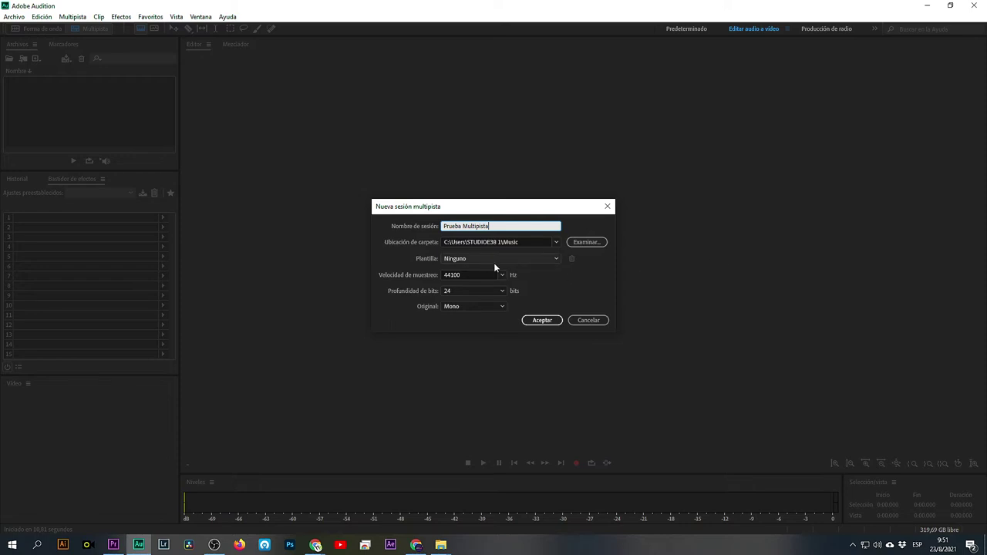
left_click_drag(432, 207, 384, 202)
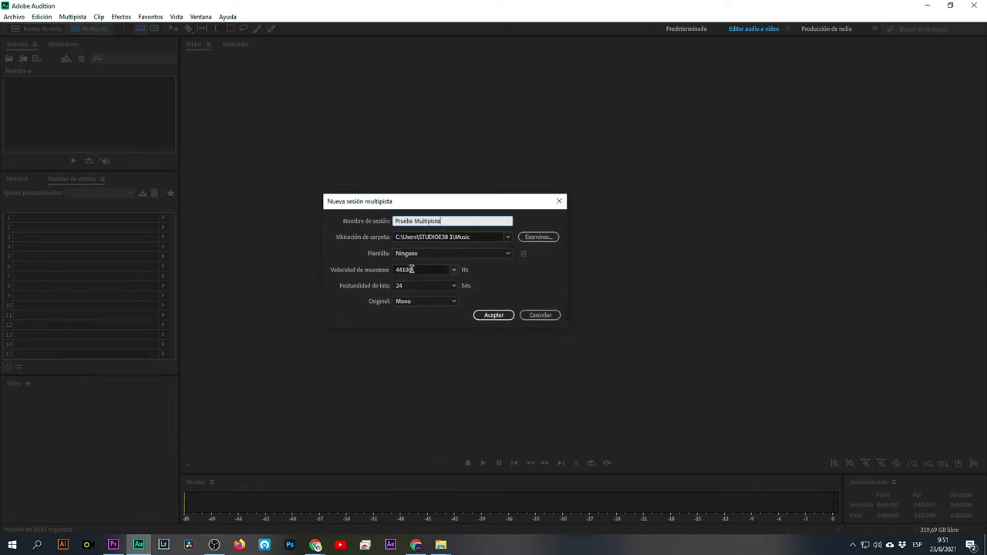
Step: Review the sample rate and bit depth options offered for the new session
left_click(416, 270)
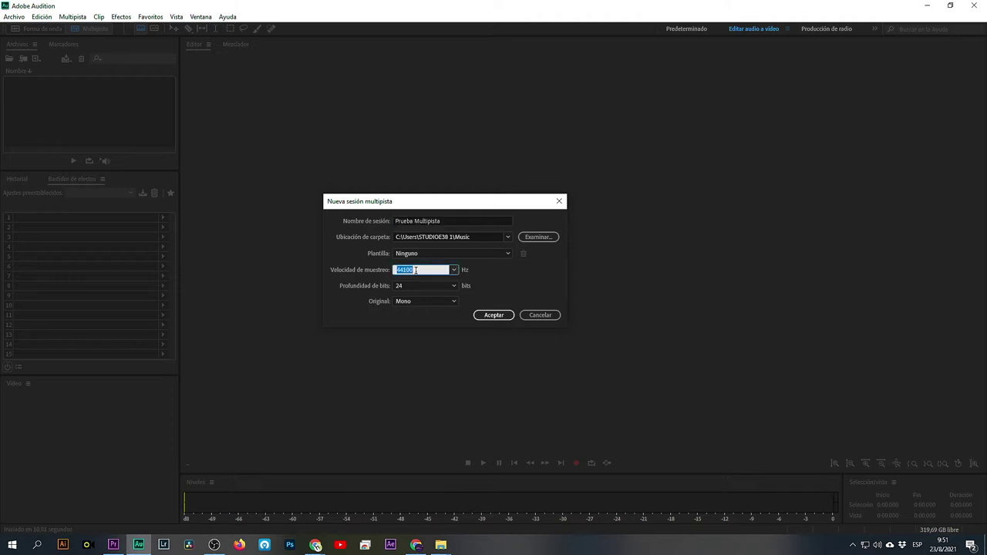
left_click(455, 271)
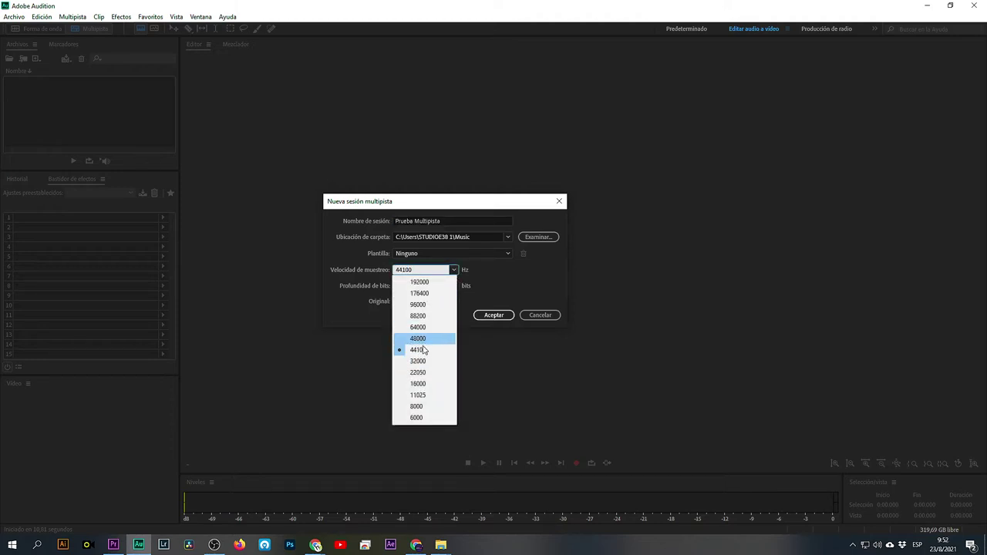
left_click(535, 287)
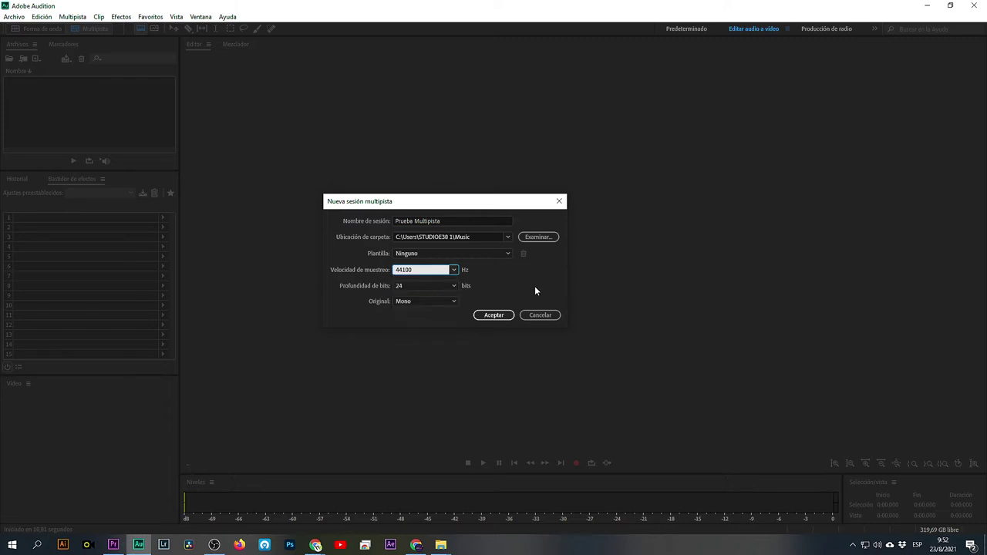
left_click(454, 286)
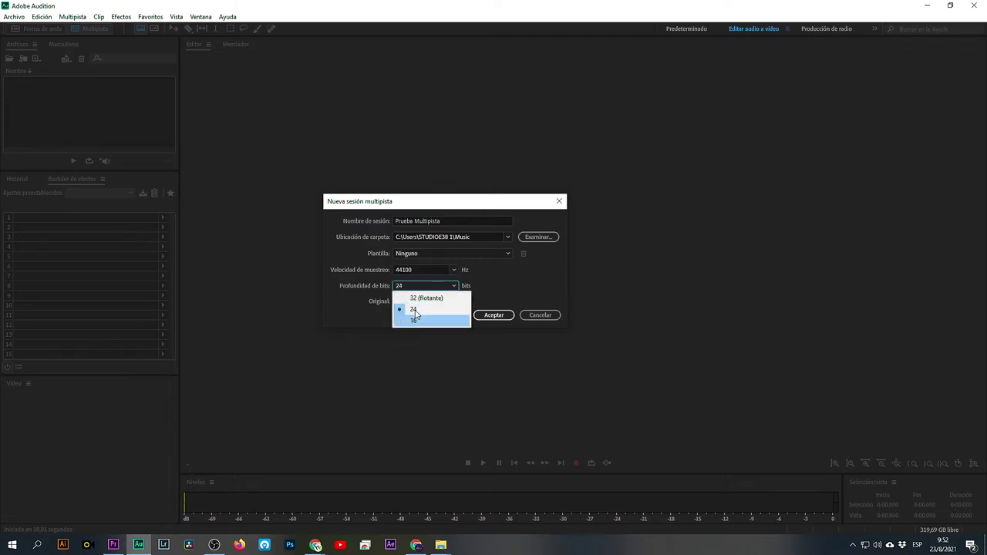
left_click(533, 294)
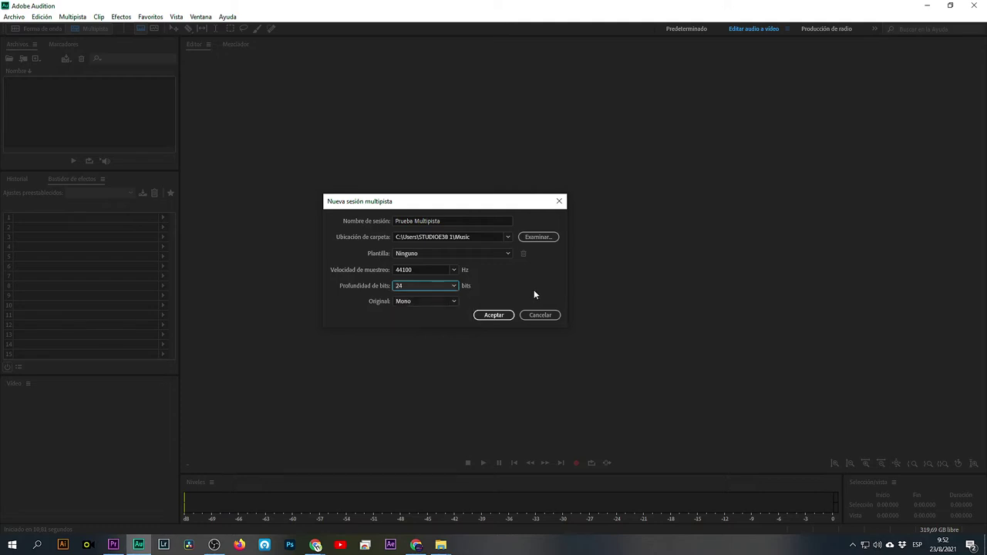
Step: Create the session with its master (Original) set to Estéreo, and increase the height of track Pista 1
left_click(444, 302)
left_click(420, 325)
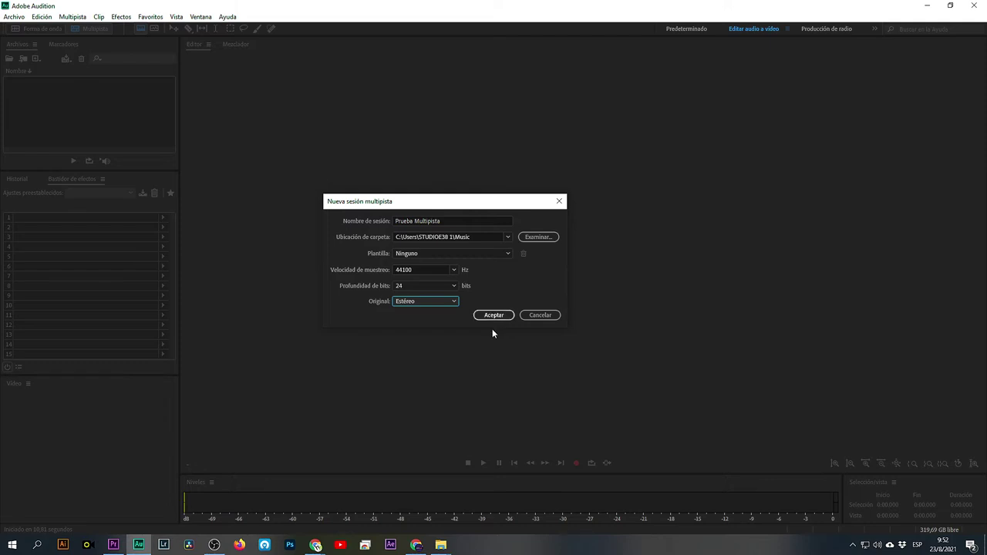
left_click(492, 319)
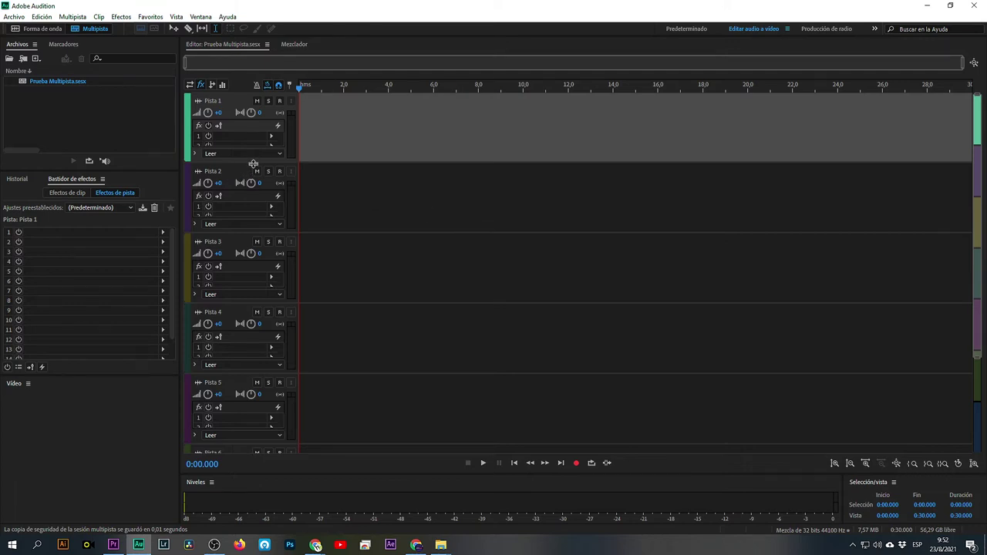
left_click_drag(252, 161, 252, 193)
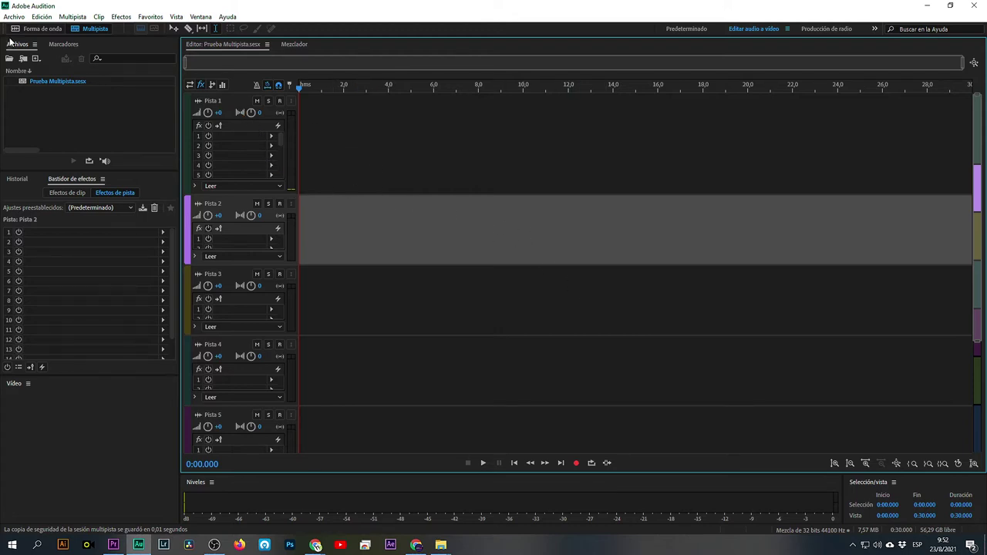
Step: Set the default audio hardware input to "Micrófono (5- FIFINE K678 Microphone)", check the audio channel mapping, and apply the preferences
left_click(42, 16)
mouse_move(127, 381)
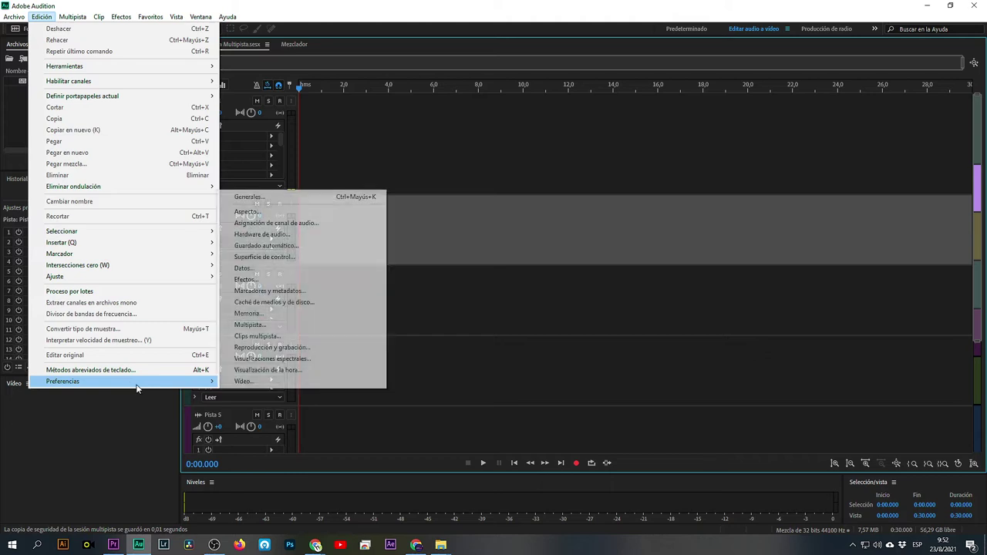
left_click(283, 235)
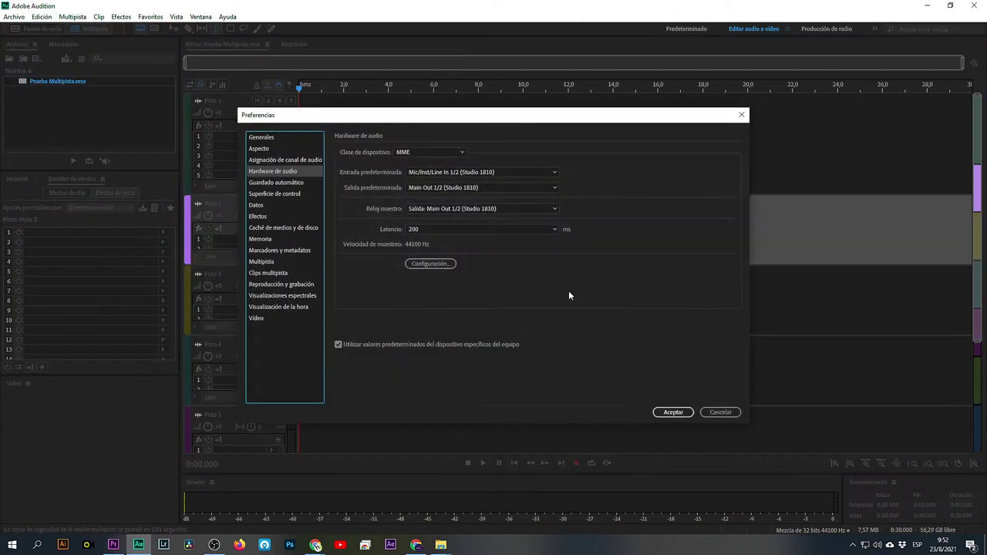
left_click(438, 173)
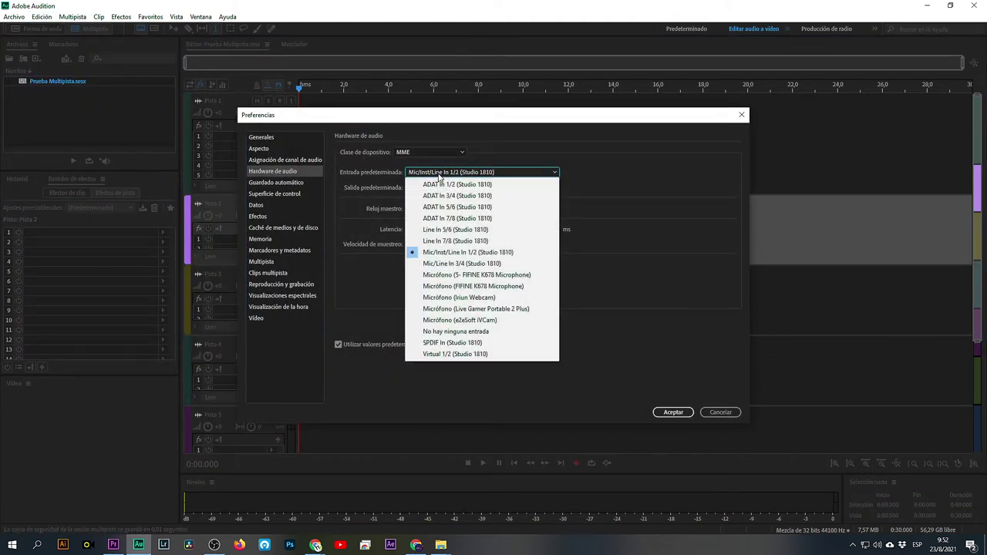
left_click(515, 276)
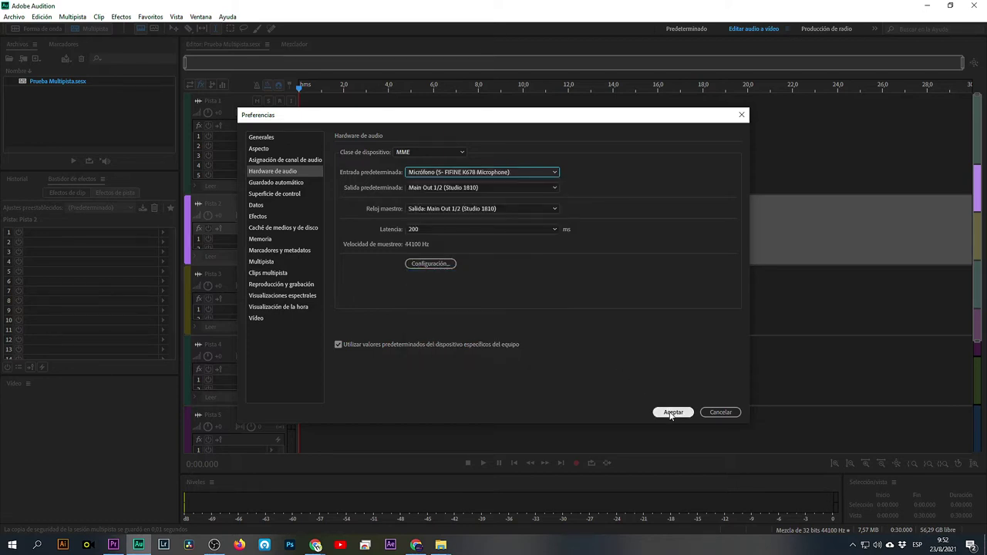
left_click(280, 160)
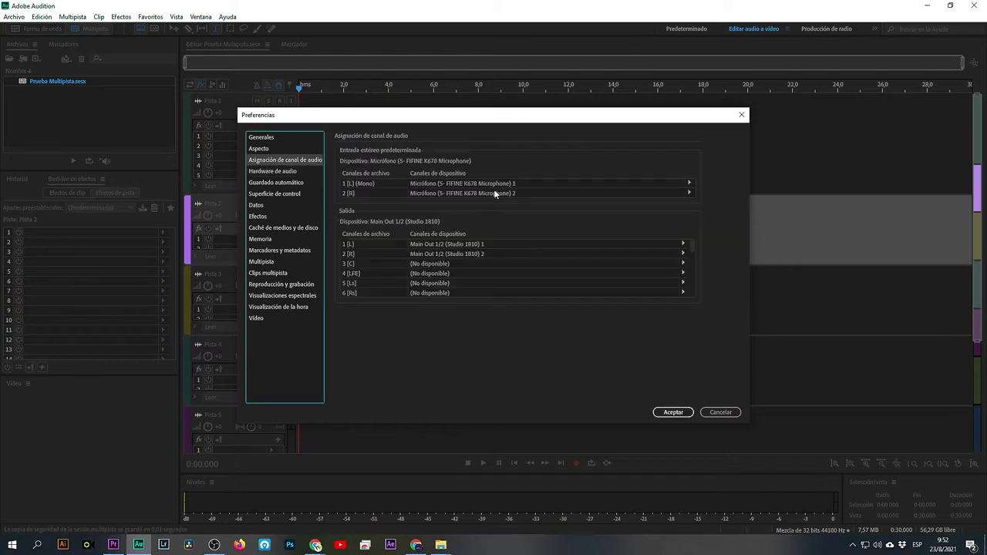
left_click(672, 412)
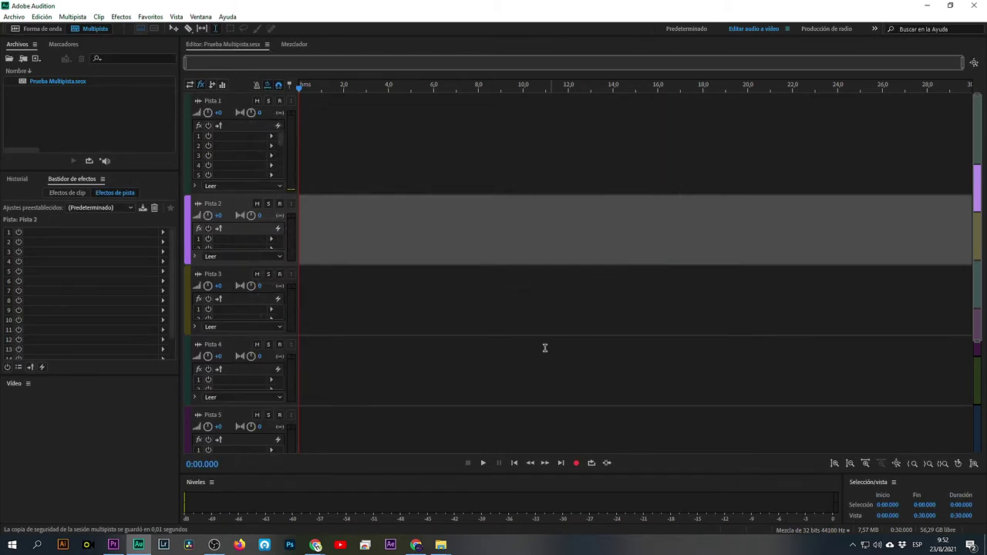
Step: Arm track Pista 1 for recording
left_click(278, 102)
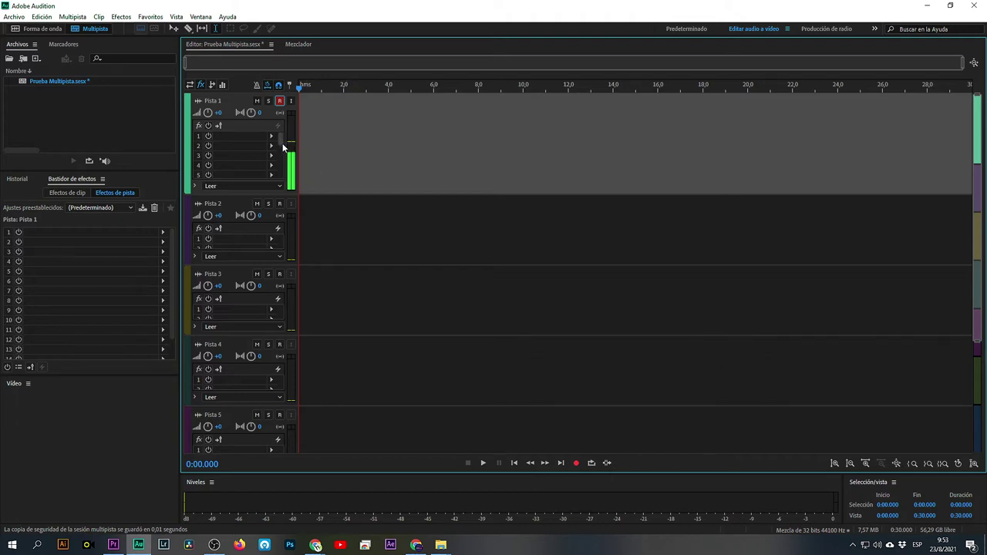
Step: Set the default audio hardware input to "Micrófono (FIFINE K678 Microphone)" and apply the preferences
left_click(42, 16)
mouse_move(150, 382)
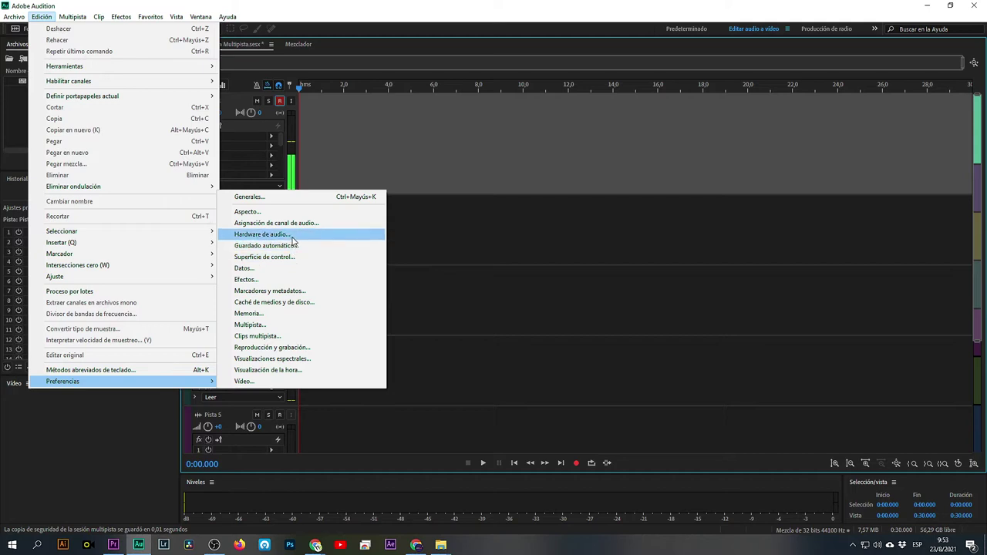
left_click(262, 234)
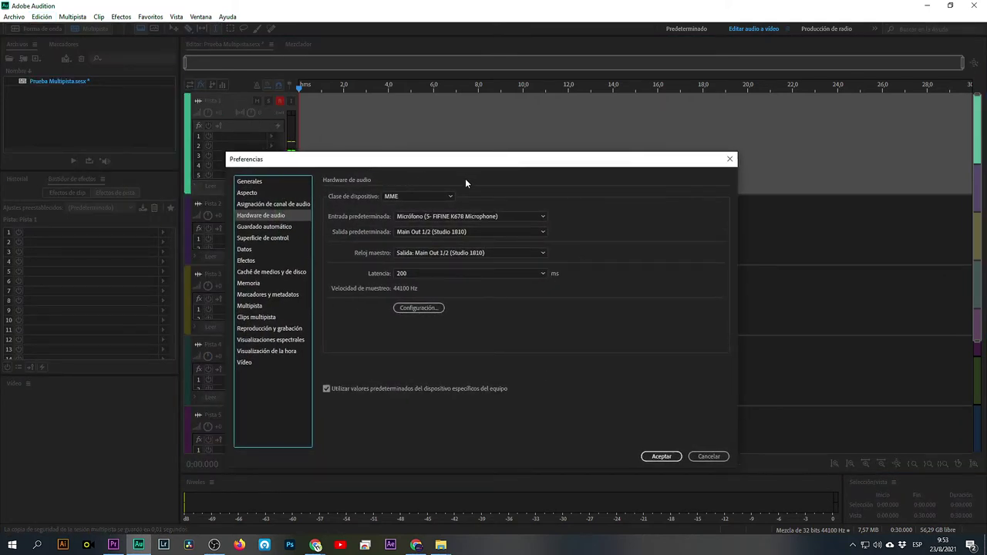
left_click(469, 217)
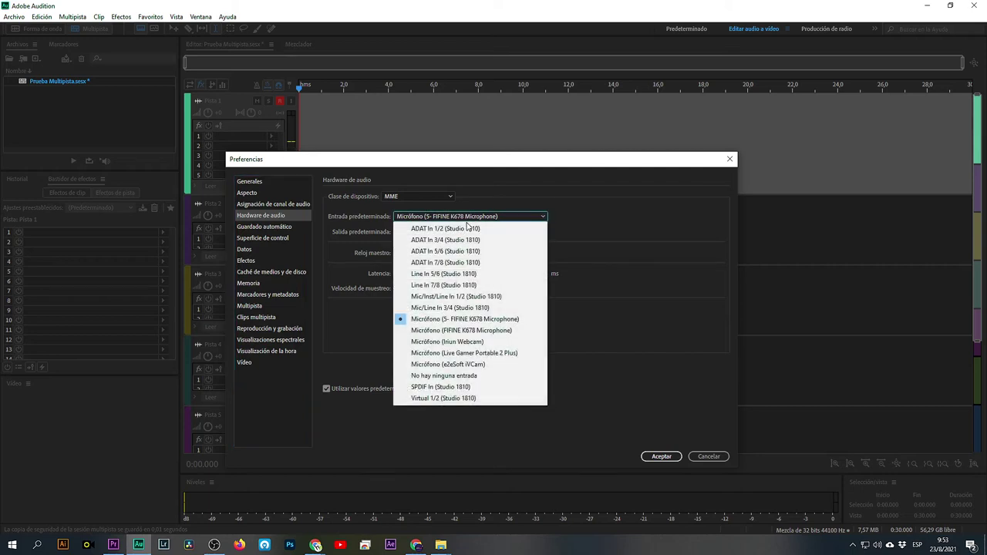
left_click(483, 331)
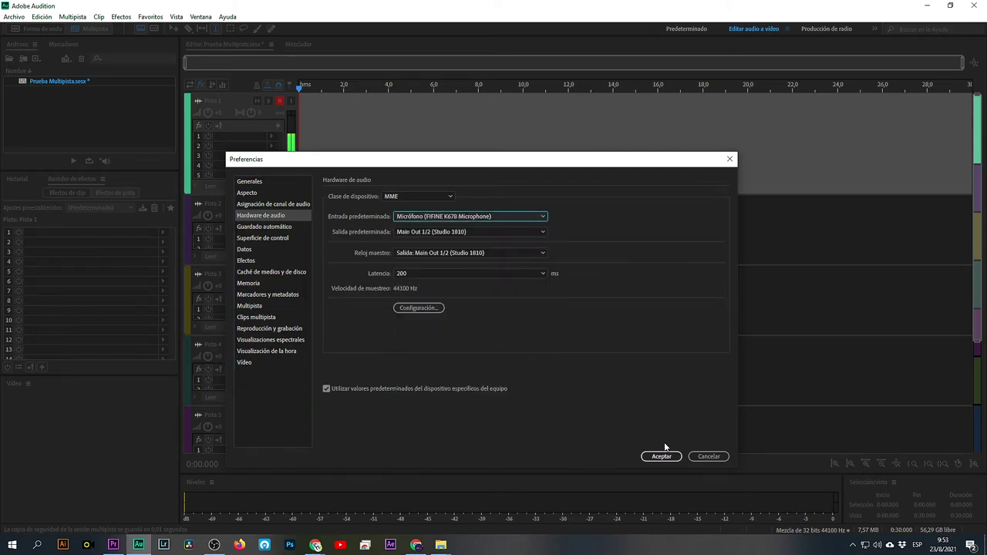
left_click(661, 457)
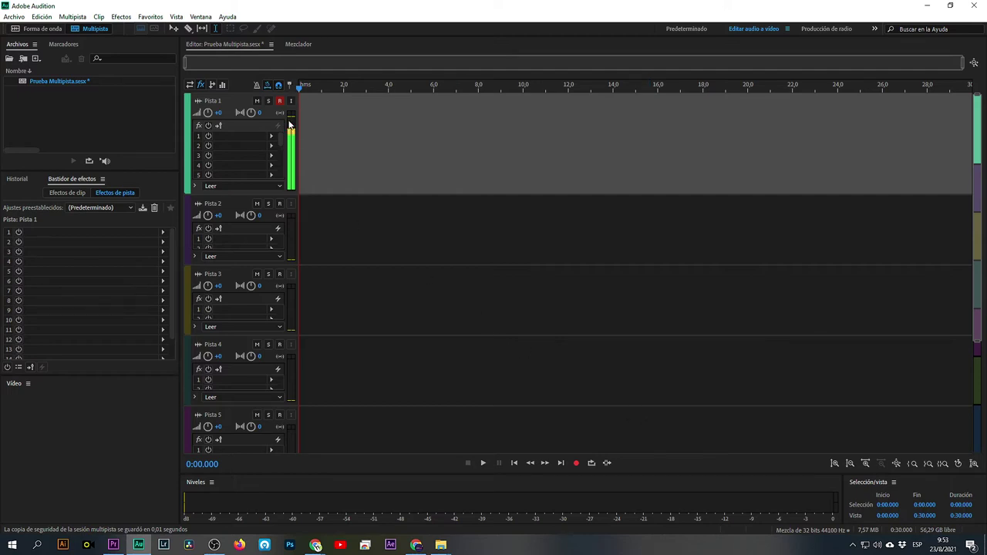
Step: Disarm Pista 1 and set its input to the mono channel "[01M] Micrófono (FIFINE K678 Microphone) 1"
left_click(316, 160)
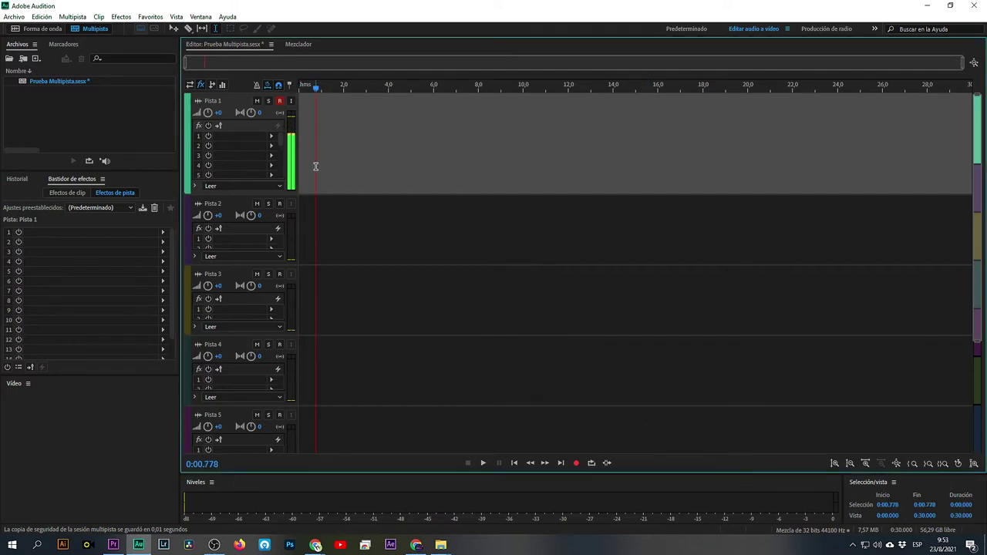
left_click(282, 103)
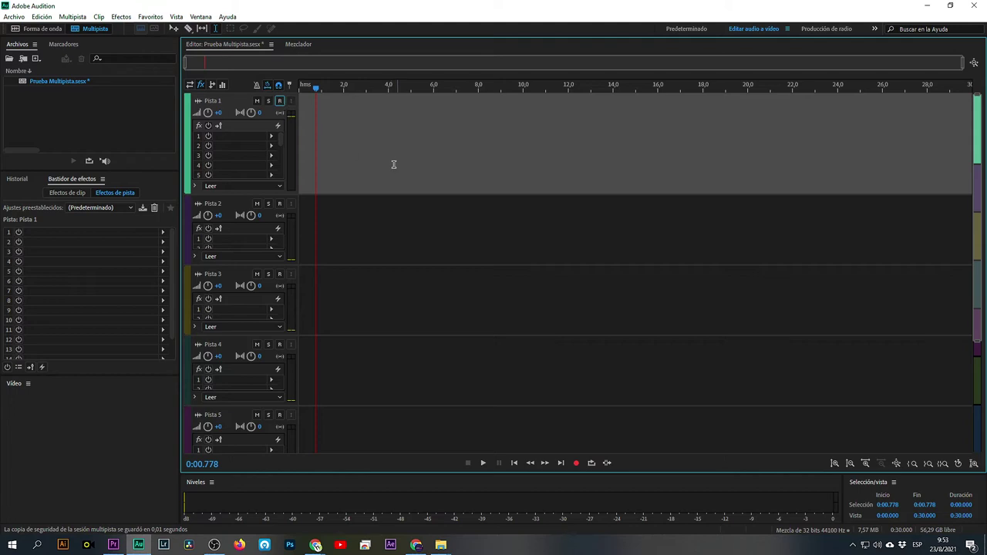
left_click(305, 88)
left_click(42, 17)
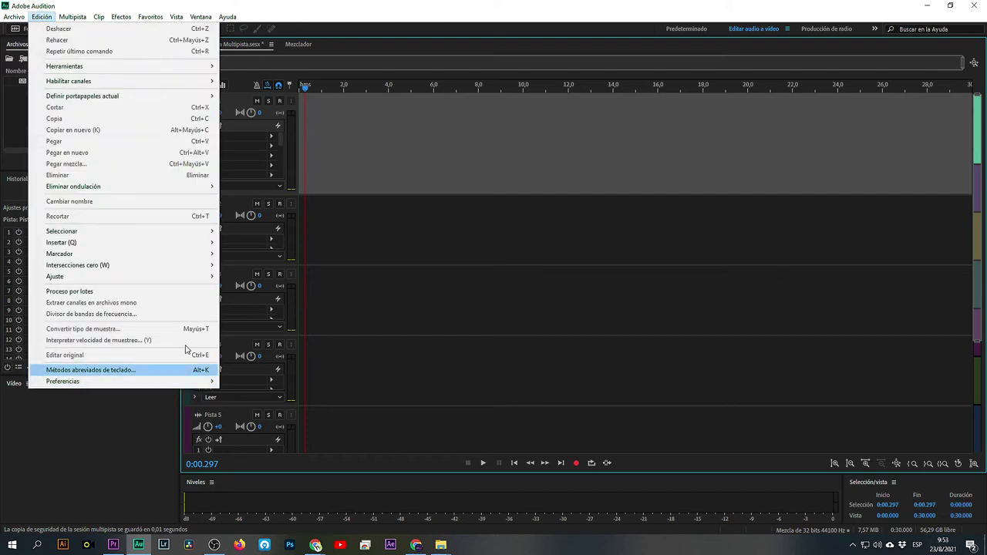
left_click(533, 239)
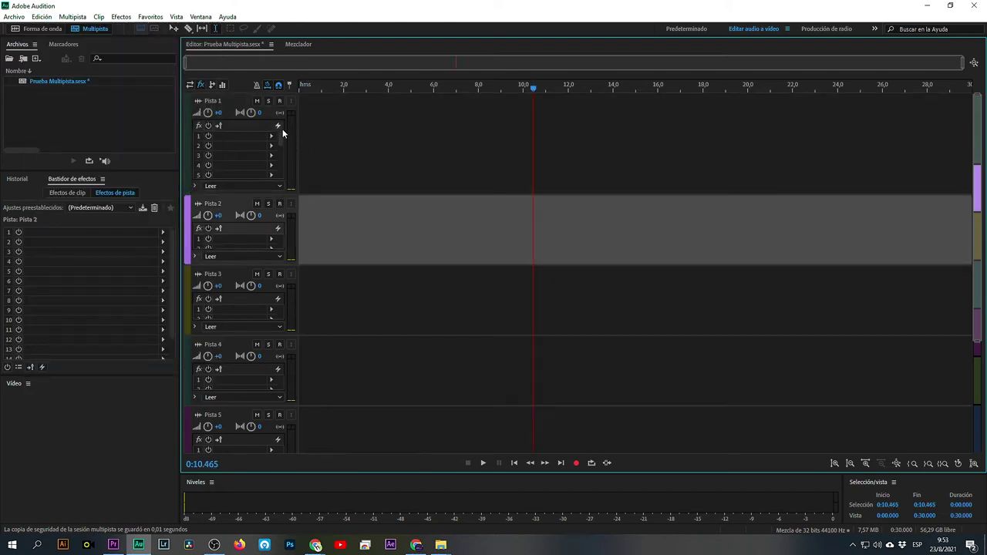
left_click(191, 86)
left_click(271, 124)
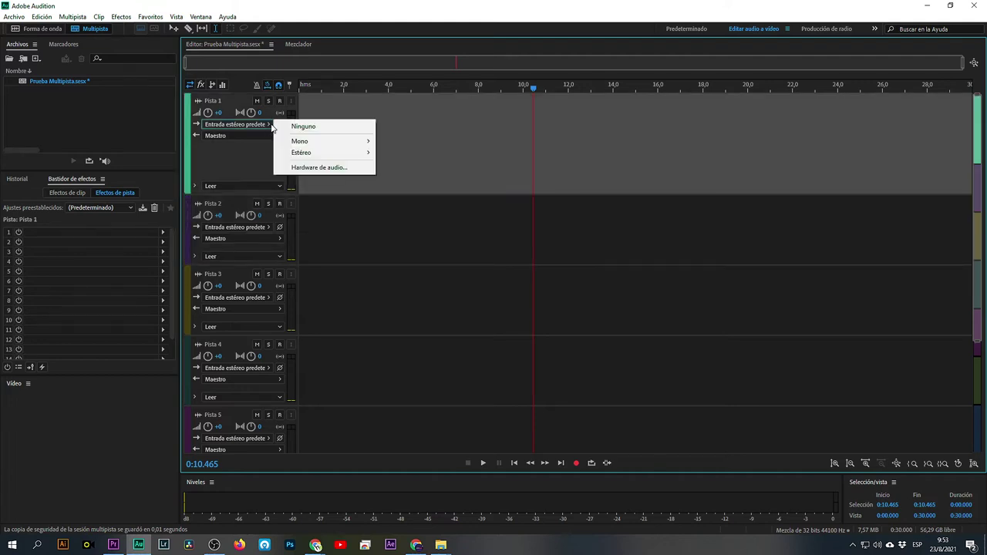
mouse_move(330, 141)
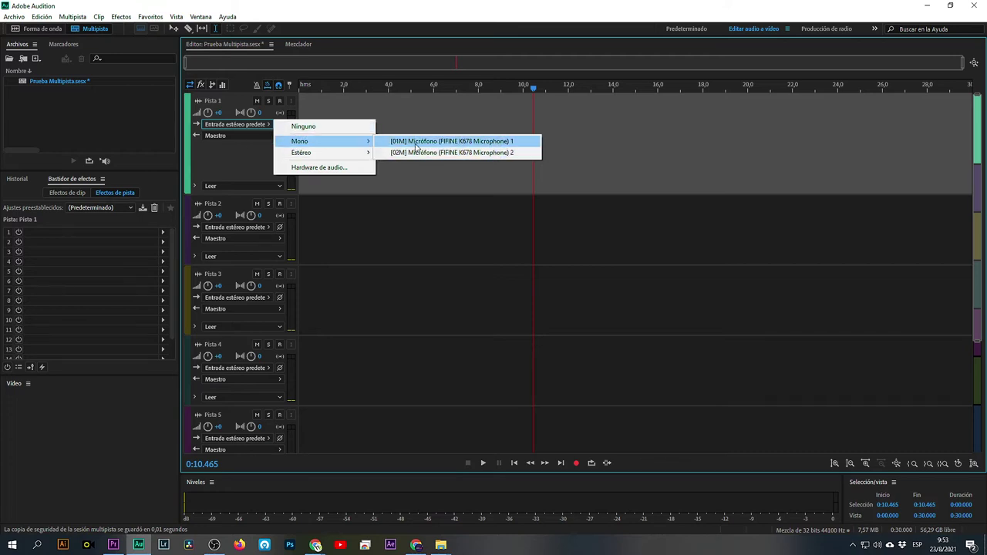
left_click(463, 143)
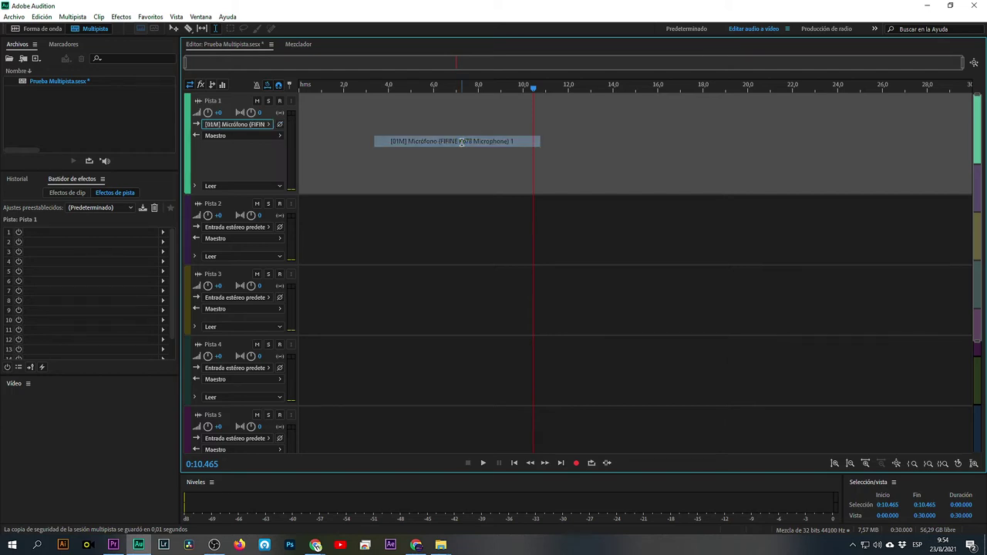
Step: Show the track effects controls again and arm Pista 1 for recording with the playhead at the start of the timeline
left_click(201, 86)
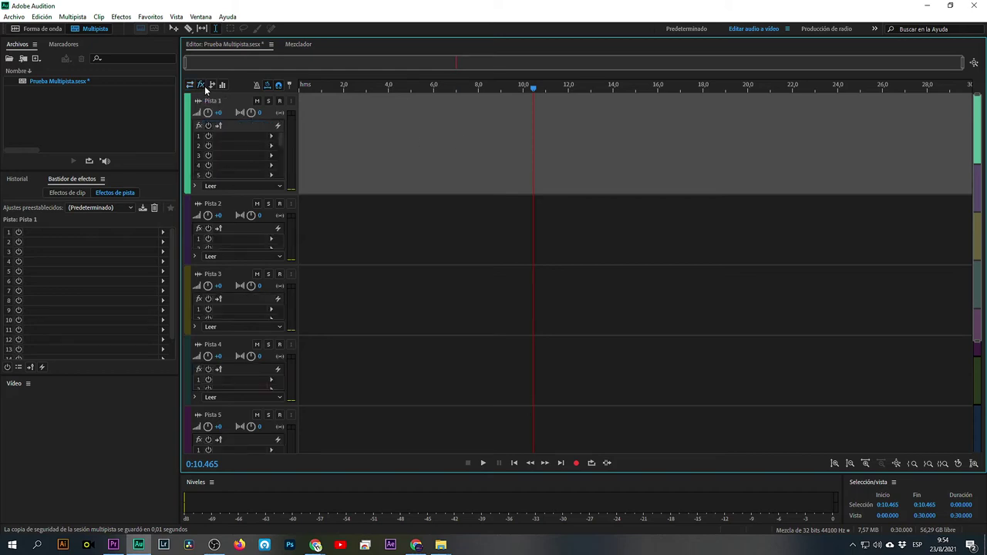
left_click(280, 101)
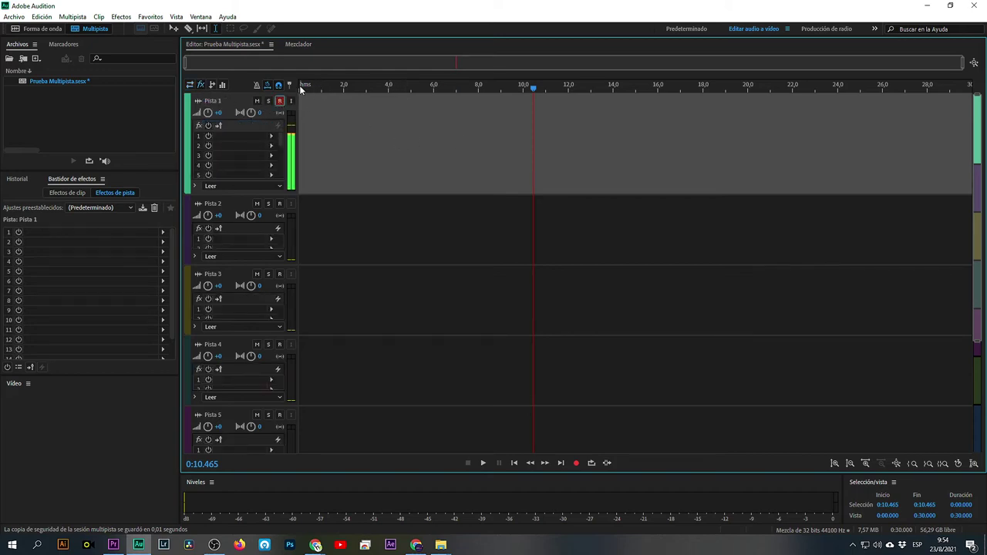
left_click(301, 87)
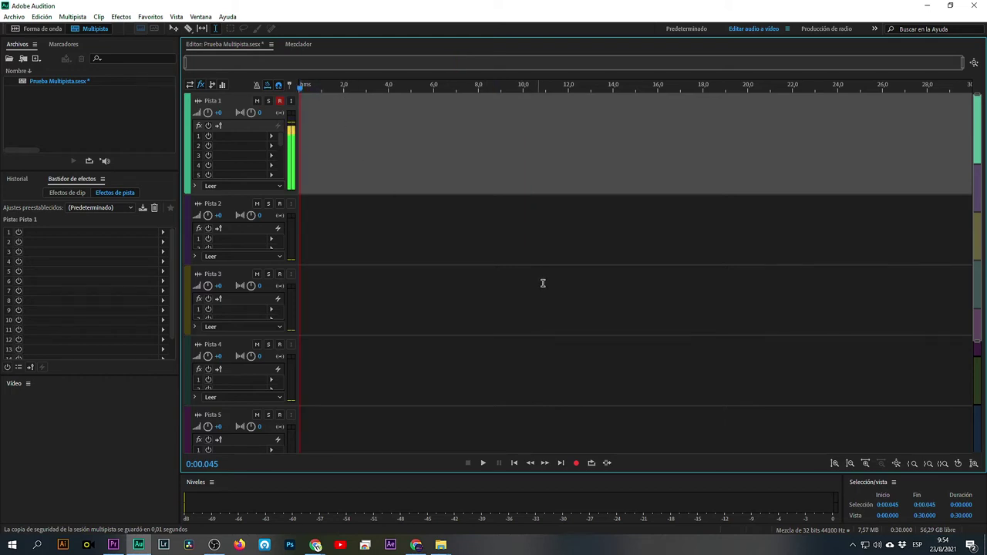
Step: Test input monitoring on Pista 1 by switching it on and off twice
left_click(291, 102)
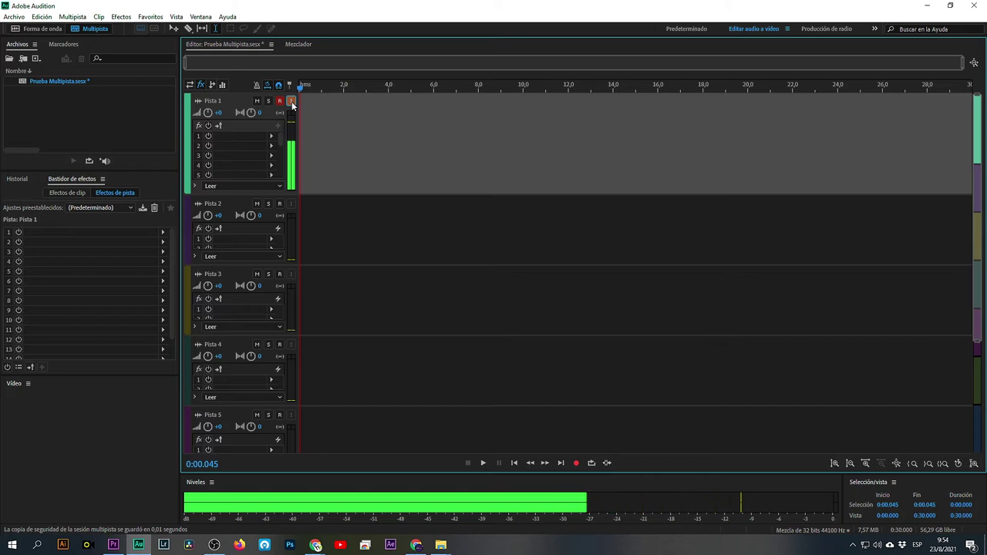
left_click(292, 102)
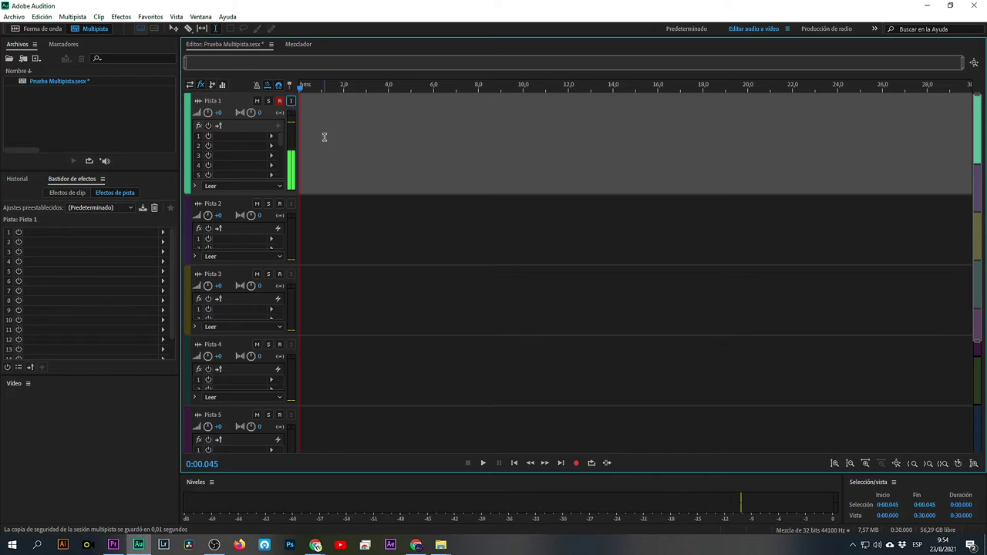
left_click(291, 102)
left_click(292, 102)
Step: Record a clip about 18 seconds long on the armed Pista 1, starting near the beginning of the timeline
left_click(311, 151)
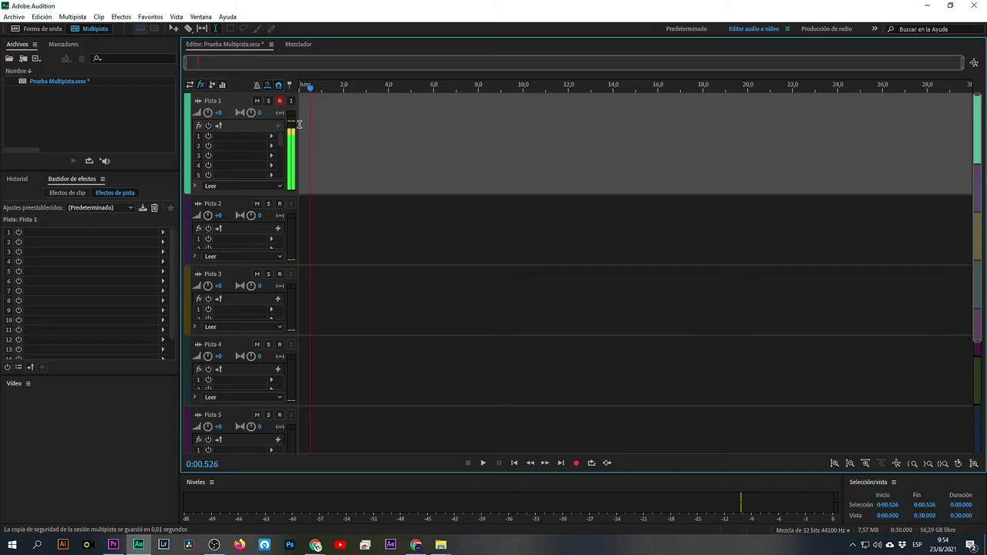
left_click(303, 89)
left_click(279, 101)
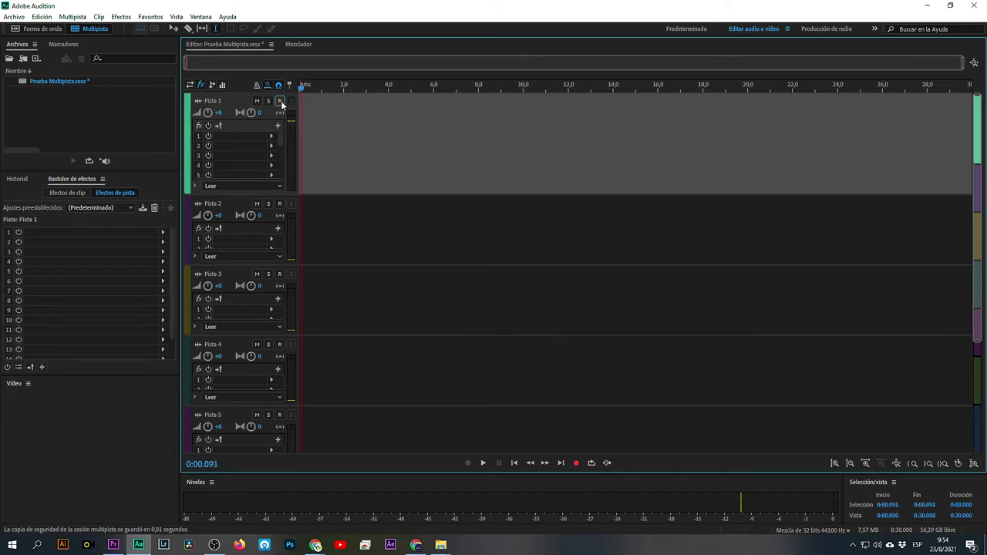
left_click(279, 101)
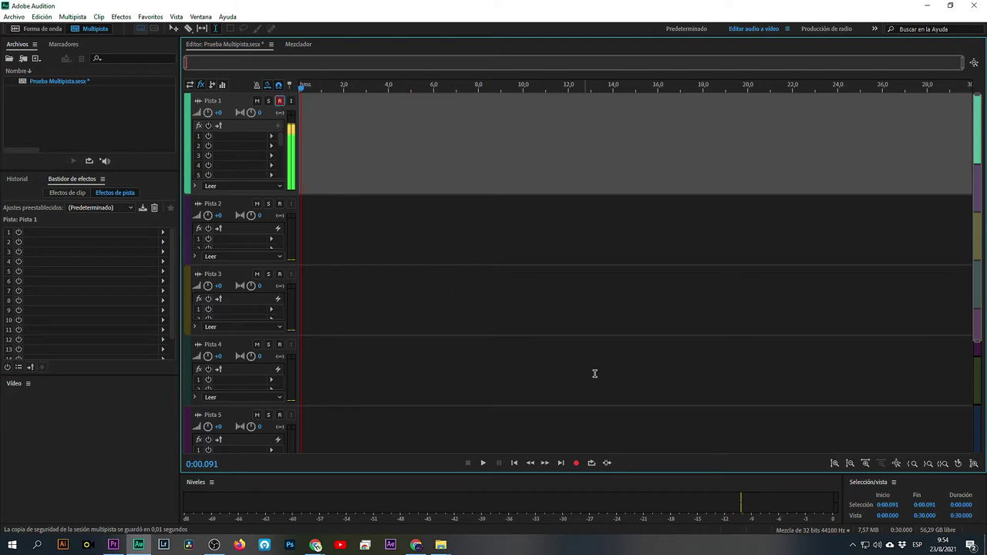
left_click(577, 464)
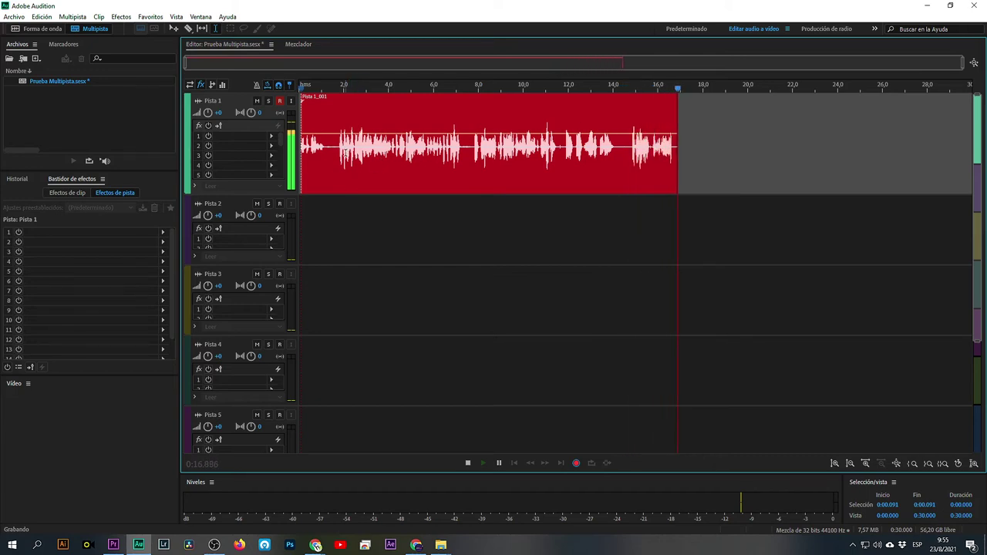
key("space")
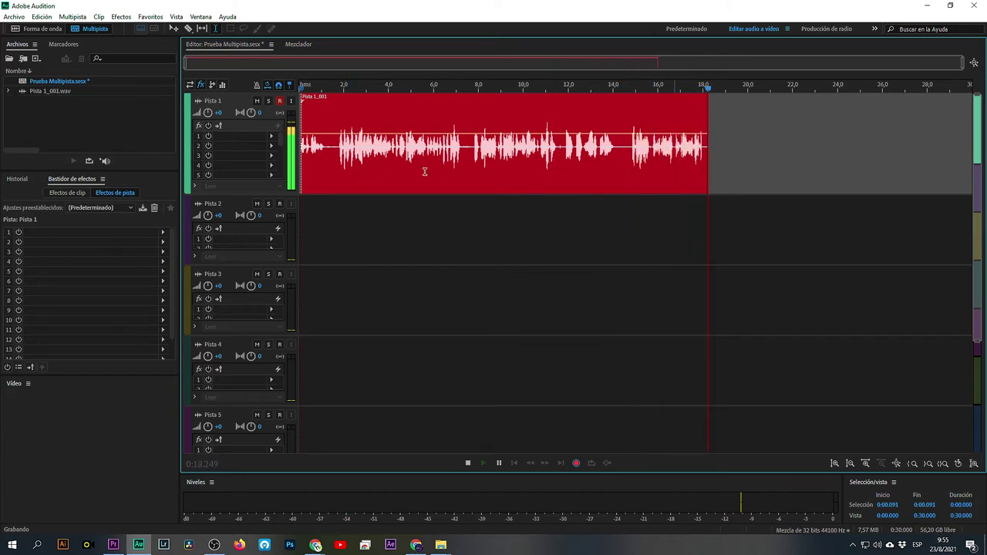
Step: Inspect the recorded clip in the waveform editor, selecting from about 1.2 s to its end, and return to the multitrack view
left_click(393, 166)
double_click(393, 166)
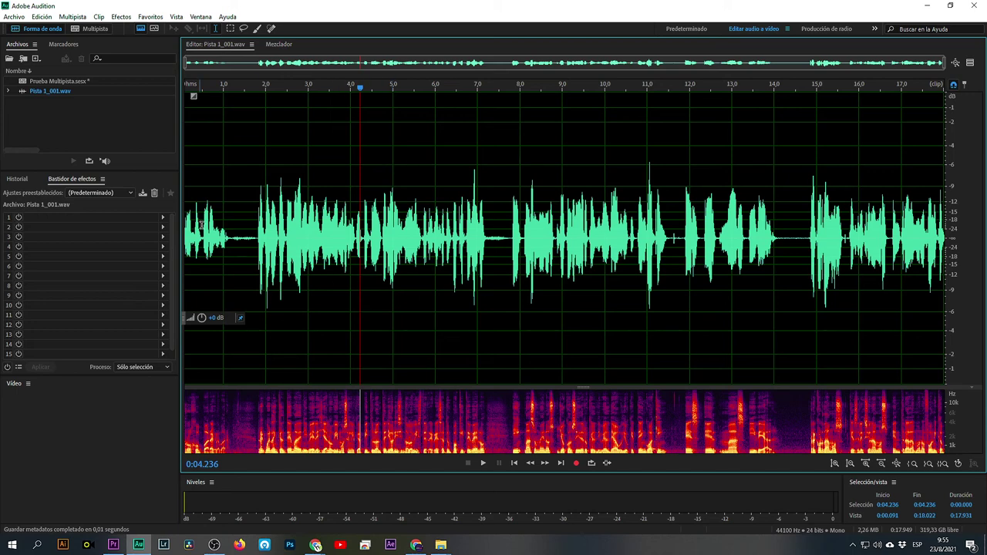
left_click_drag(230, 224, 973, 233)
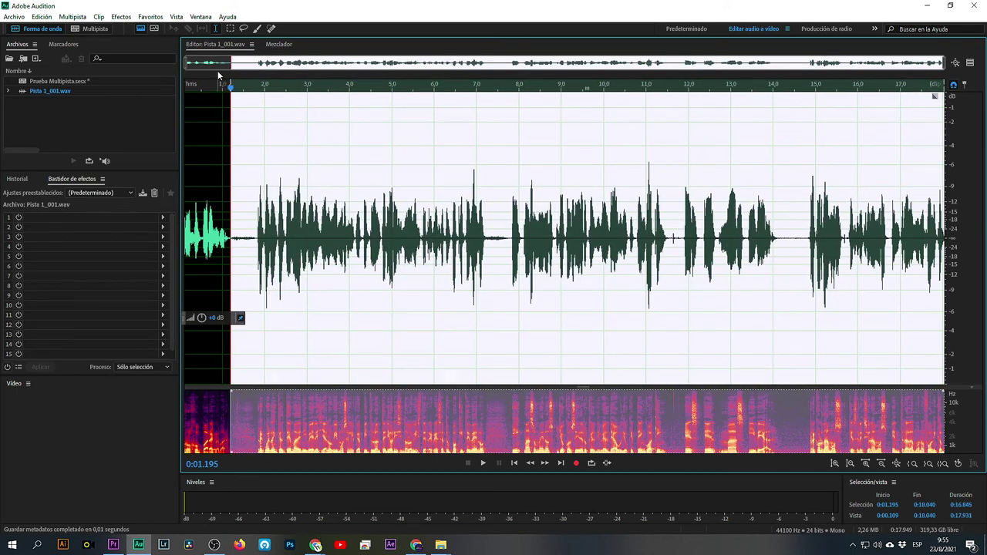
left_click(90, 30)
Step: Play back the recorded clip in the multitrack session from about 1.7 s and stop playback
left_click(337, 170)
key("space")
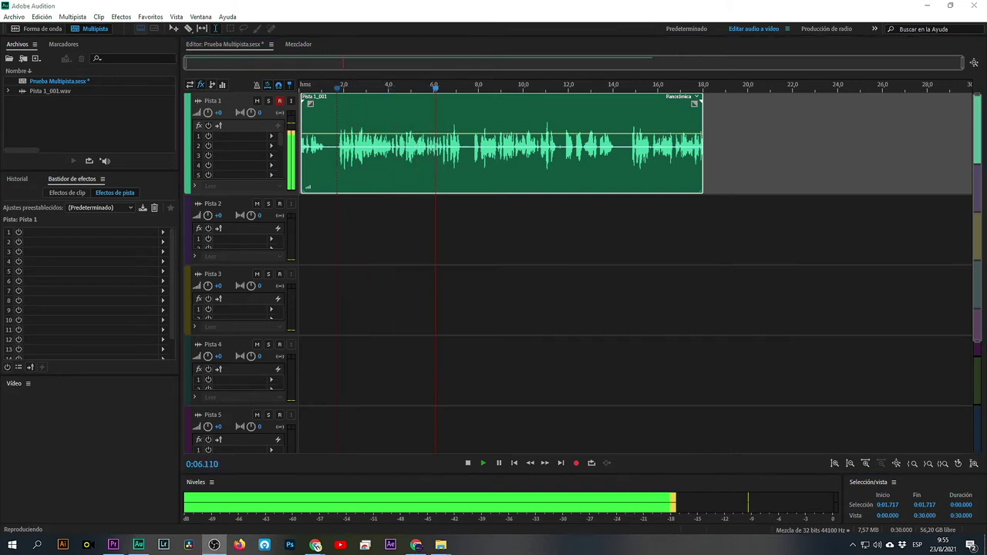
left_click(458, 245)
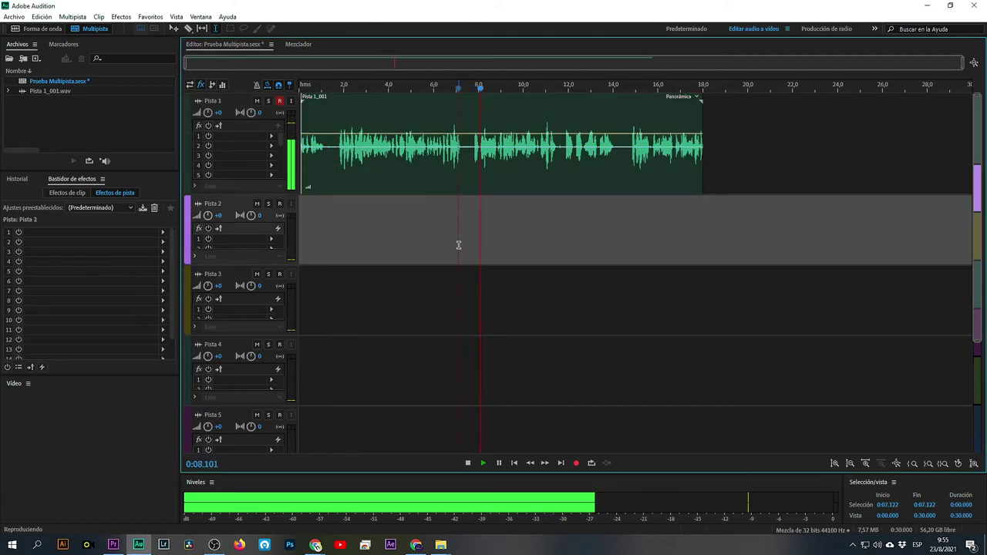
key("space")
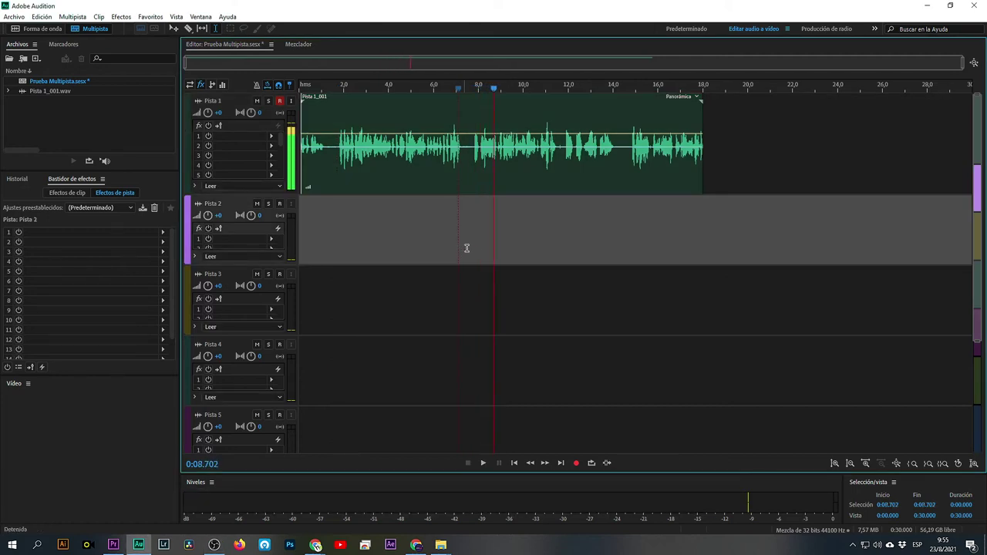
Step: Open the recorded clip in the waveform editor, review the new audio file options without creating a file, and return to the multitrack session
left_click(330, 182)
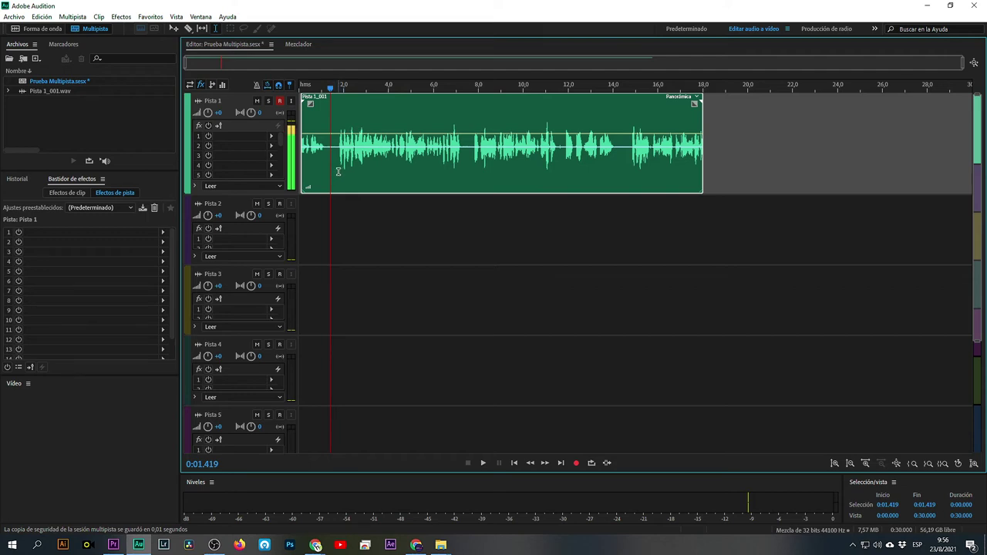
double_click(338, 171)
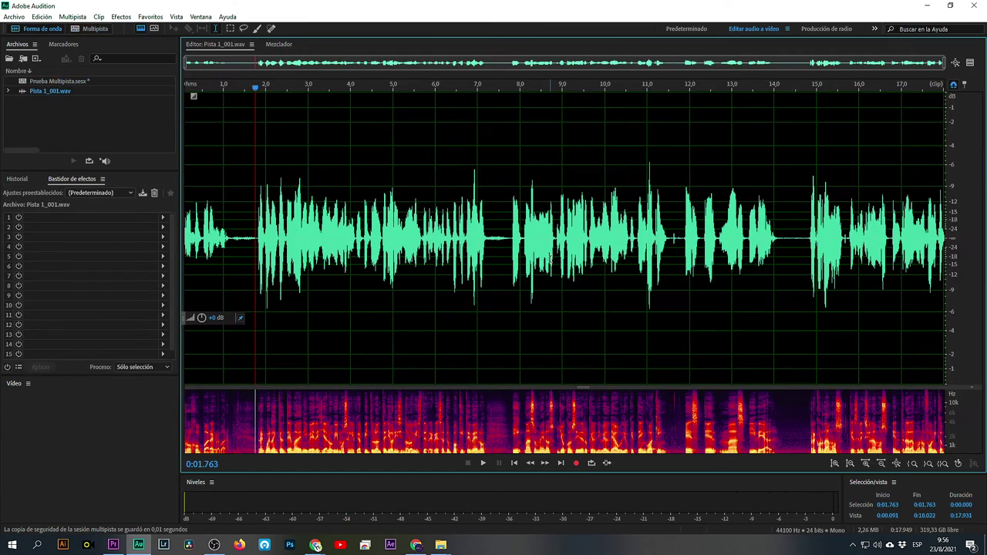
right_click(121, 119)
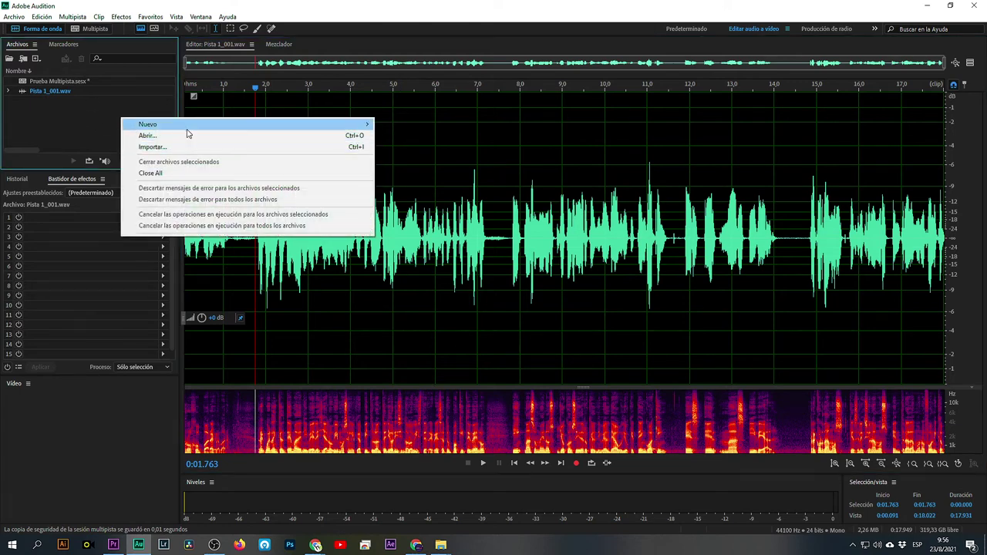
mouse_move(199, 127)
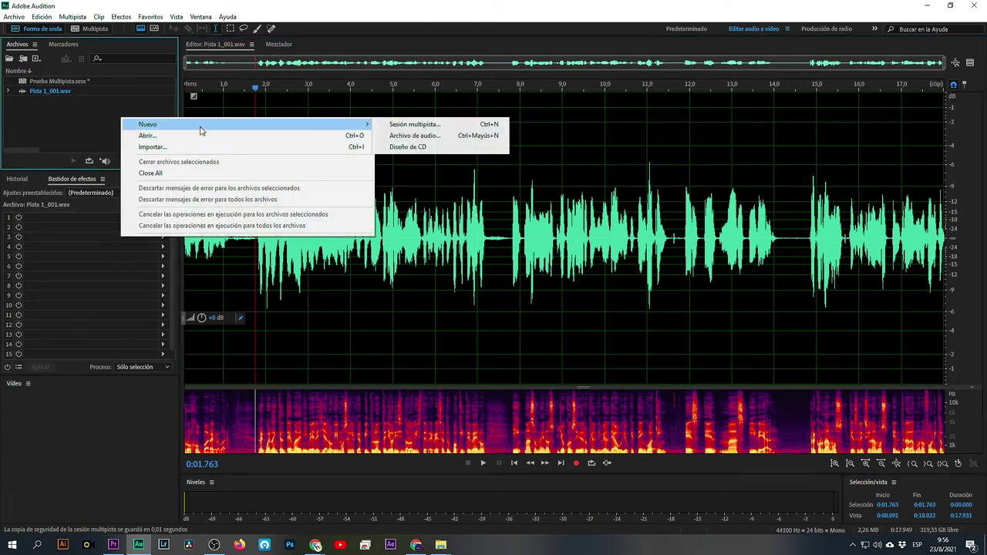
left_click(436, 136)
left_click(531, 308)
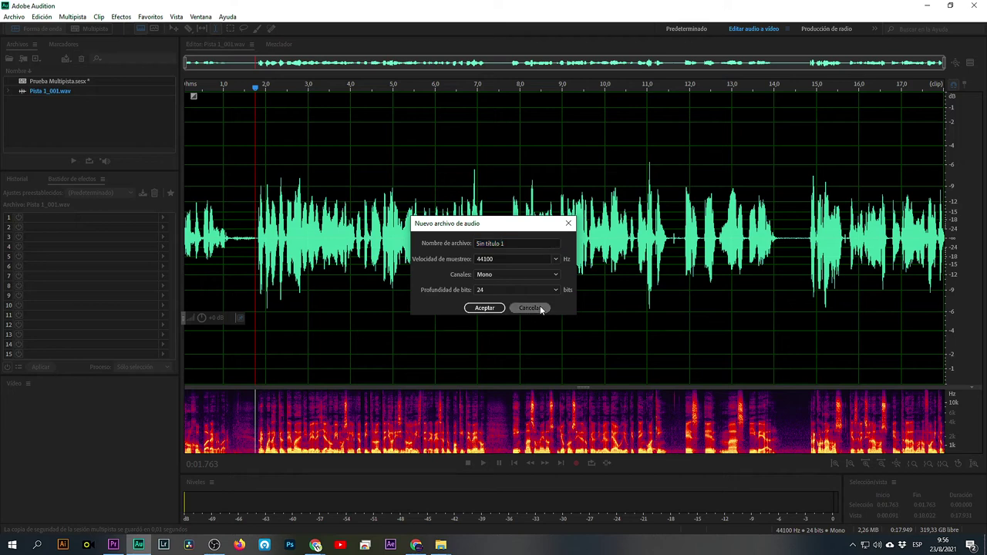
left_click(93, 28)
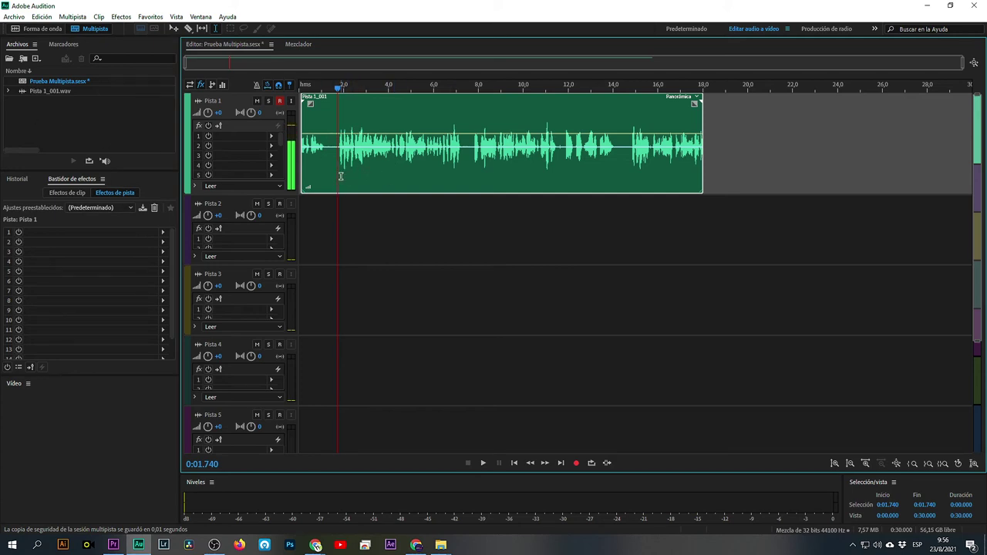
Step: Select about the first 1.7 seconds of the recorded clip in the multitrack session and clear the selection
double_click(339, 173)
left_click_drag(336, 162, 294, 158)
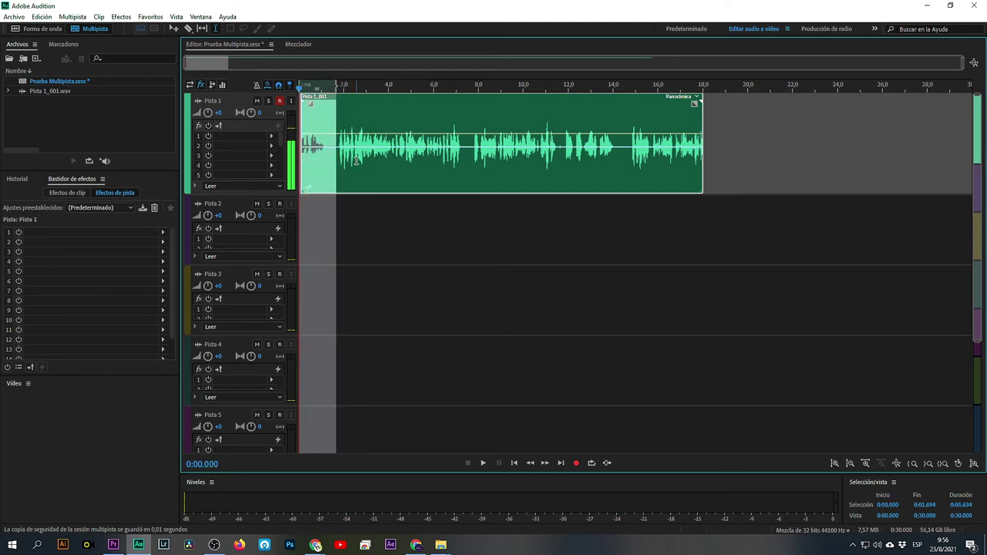
left_click(365, 248)
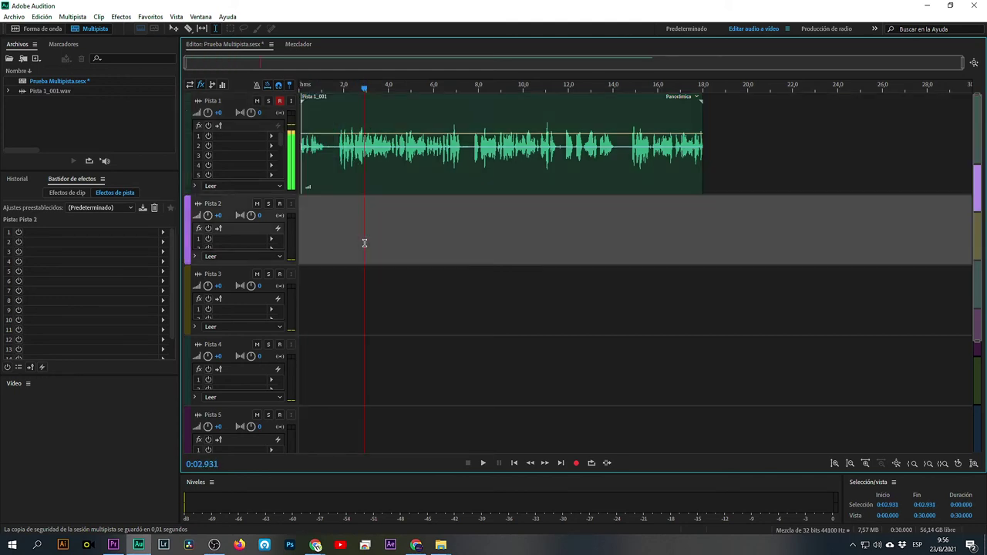
Step: Select about the first 1.7 seconds of the Pista 1 clip, clear the selection, and view the clip briefly in the waveform editor
left_click(336, 179)
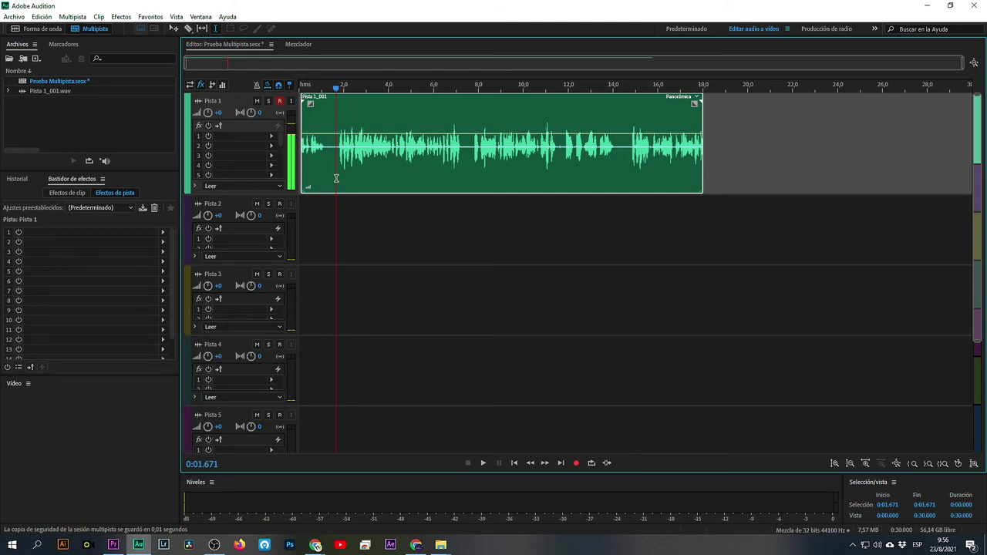
left_click_drag(336, 179, 291, 179)
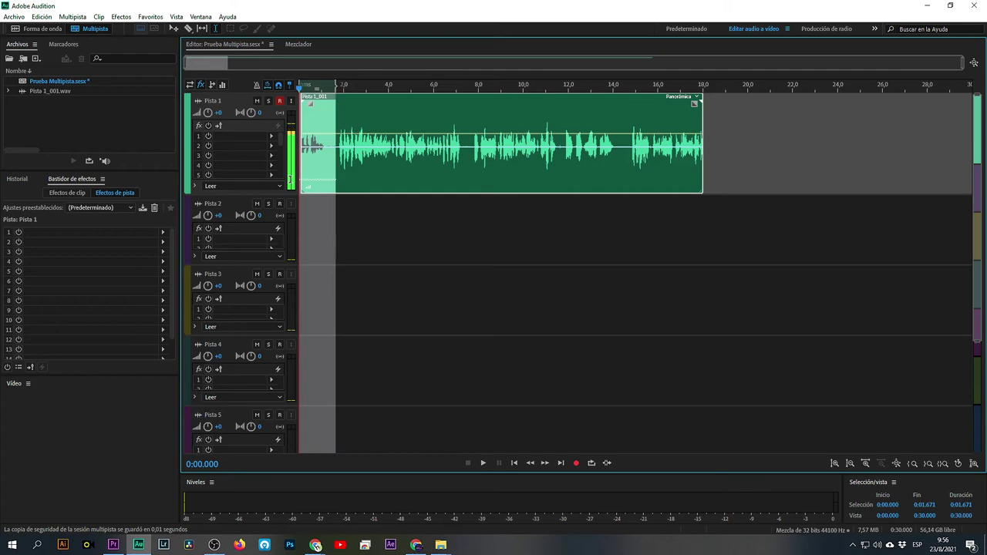
left_click(379, 223)
left_click(339, 182)
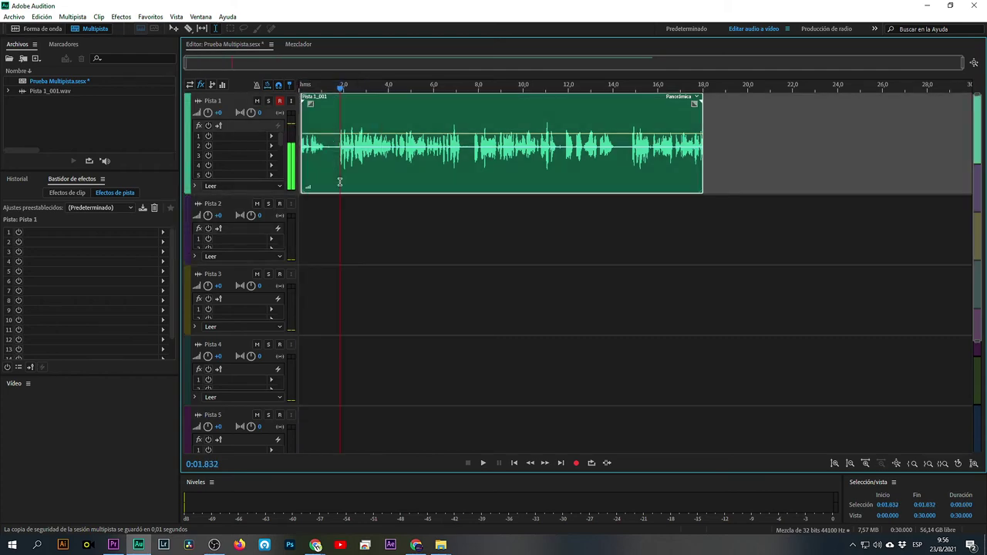
double_click(339, 182)
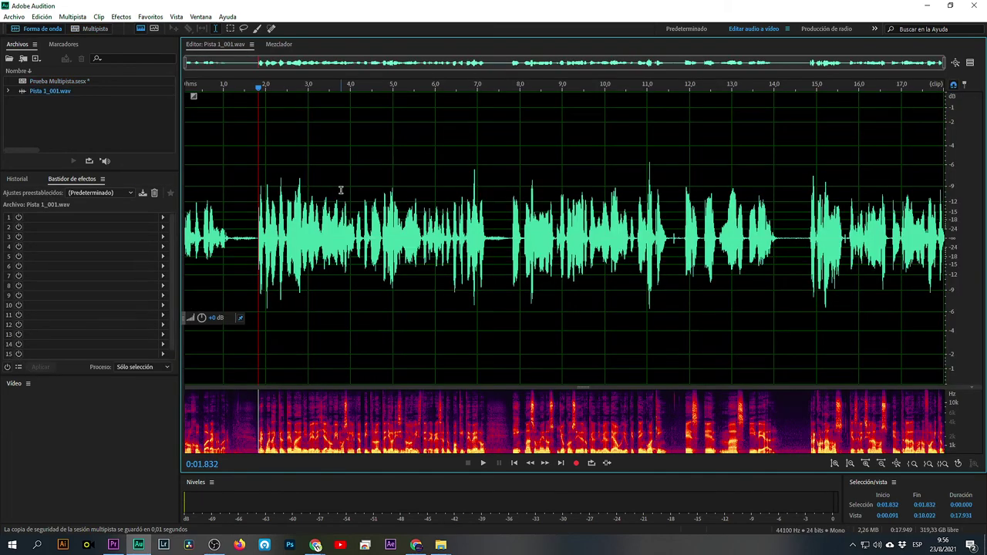
left_click(91, 29)
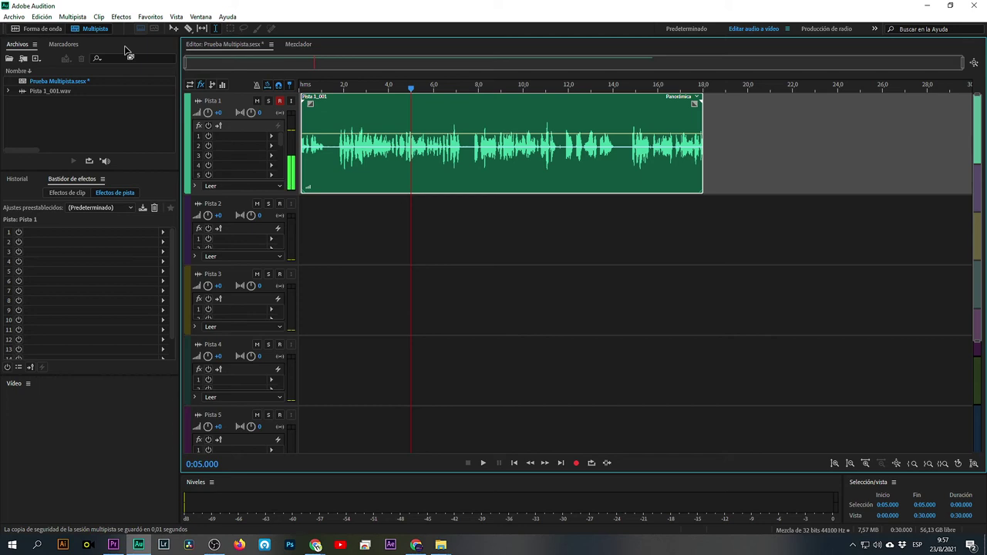
Step: Open the Pista 1 clip in the waveform editor and lower its opening, up to about 1.78 s, by 96 dB
left_click(313, 256)
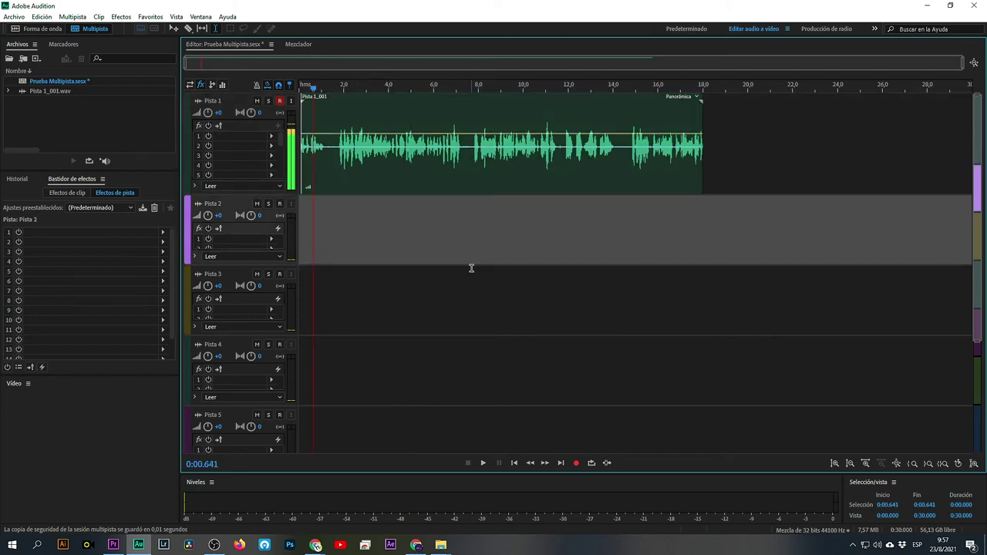
double_click(329, 181)
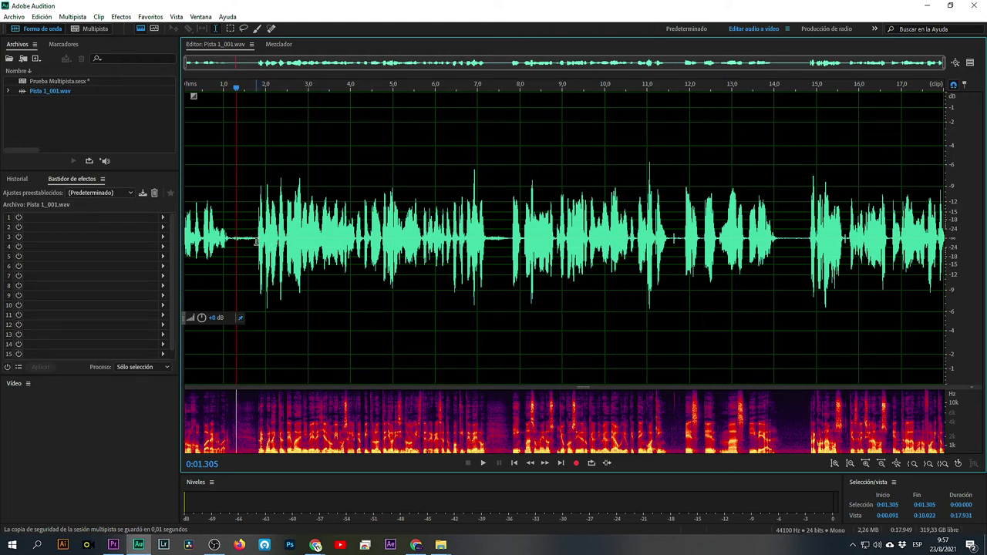
left_click_drag(256, 242, 154, 244)
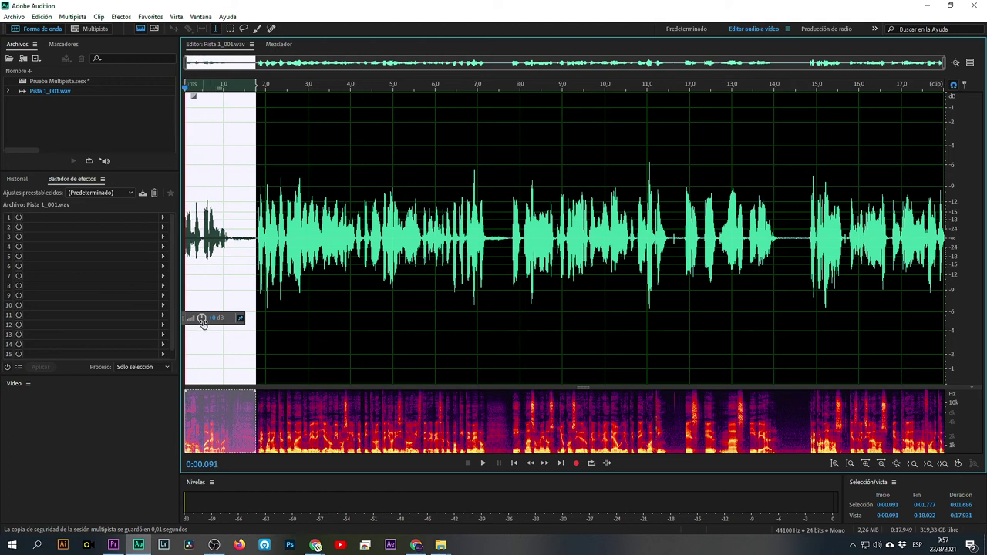
left_click_drag(202, 319, 2, 335)
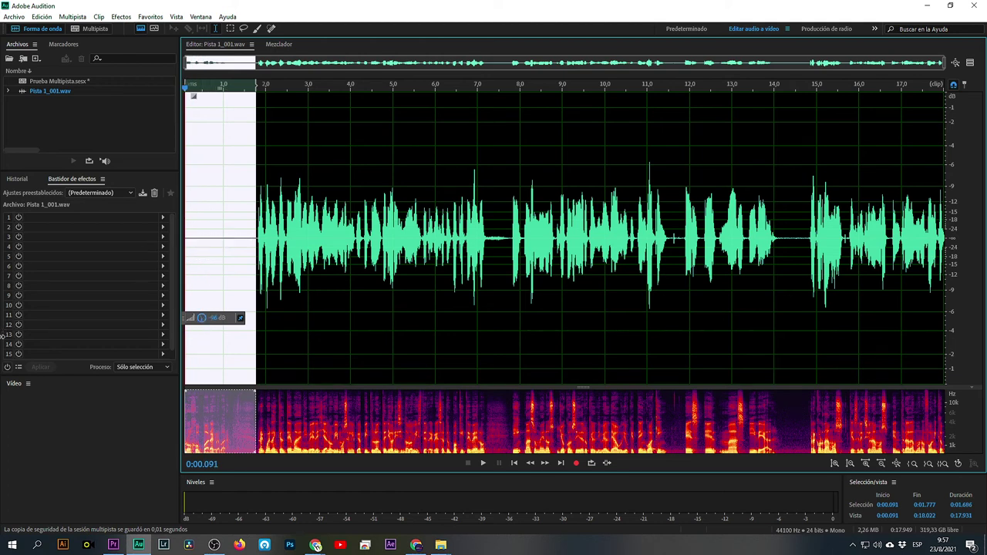
left_click(238, 226)
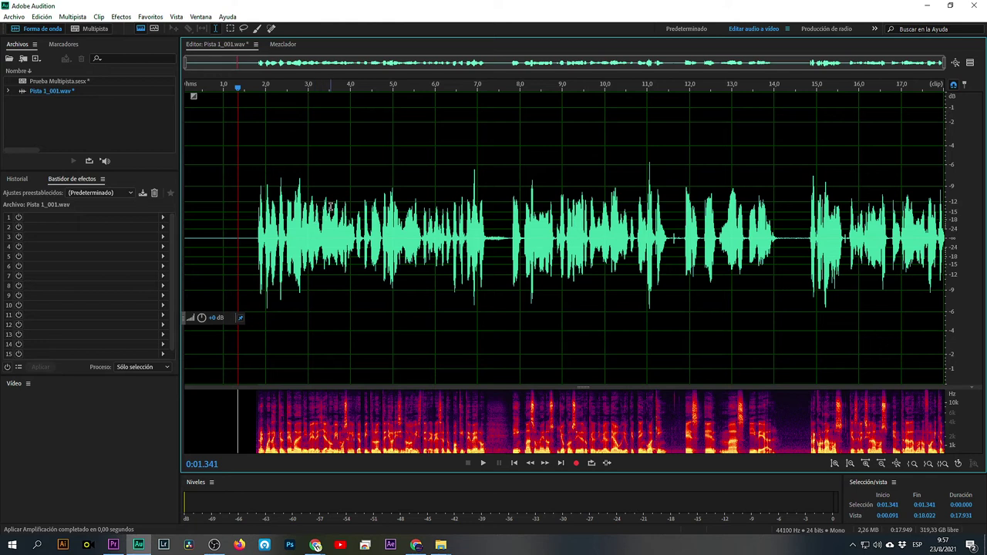
Step: Undo the amplitude reduction, clear the selection and return to the multitrack session
key("ctrl+z")
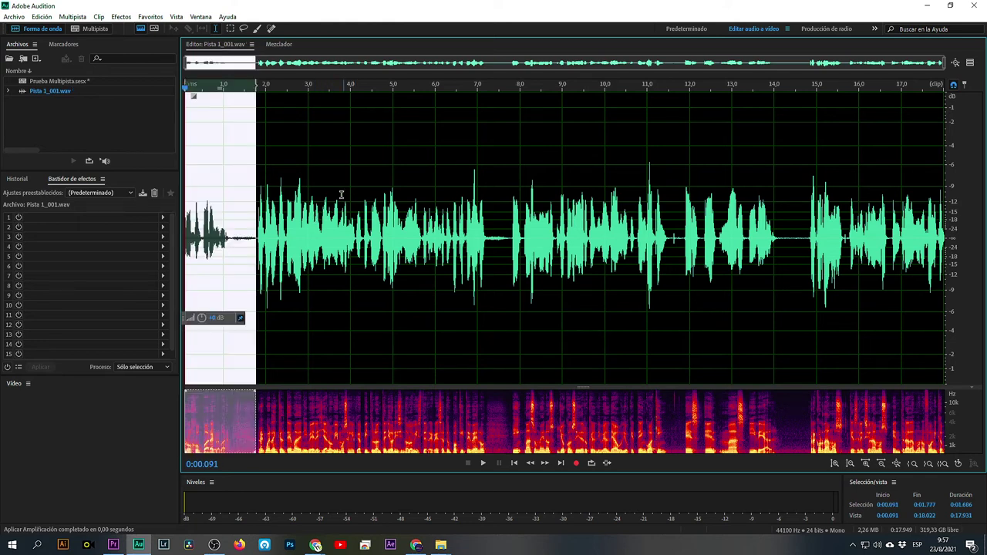
left_click(360, 243)
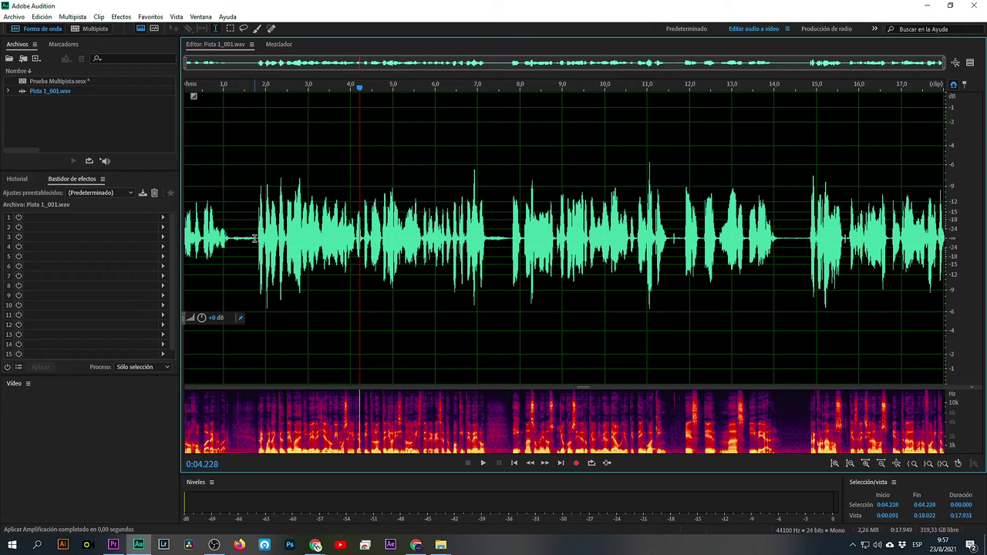
left_click(94, 29)
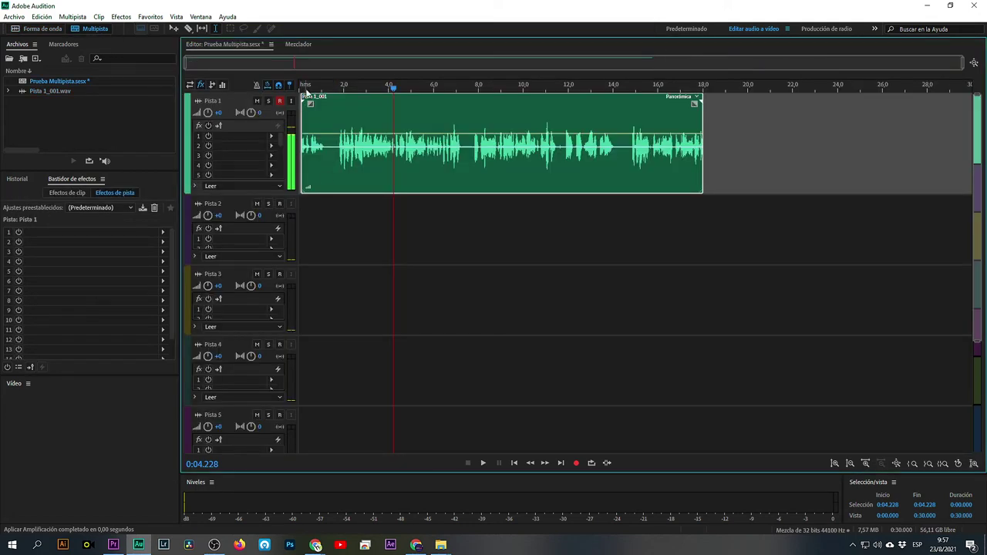
Step: Disarm recording on Pista 1 and delete about the first 1.8 seconds of its clip
scroll(306, 90, "up", 5)
left_click(281, 101)
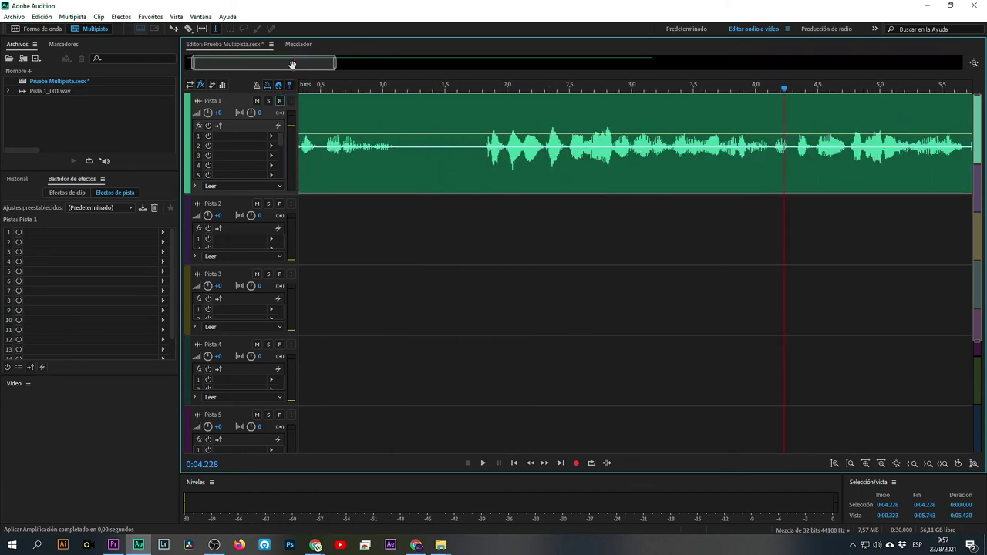
left_click_drag(220, 63, 212, 69)
left_click_drag(522, 156, 306, 165)
key("Delete")
left_click(398, 205)
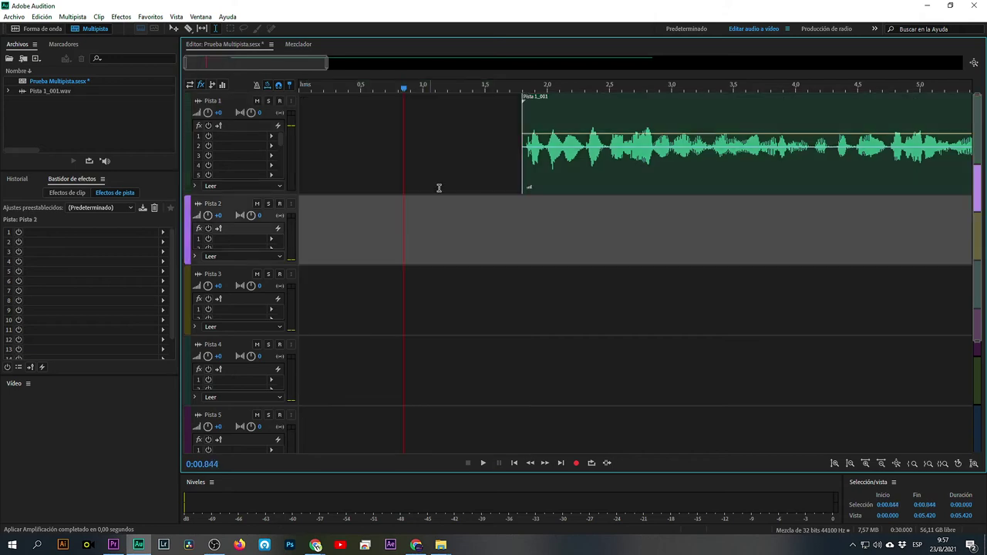
scroll(504, 88, "down", 5)
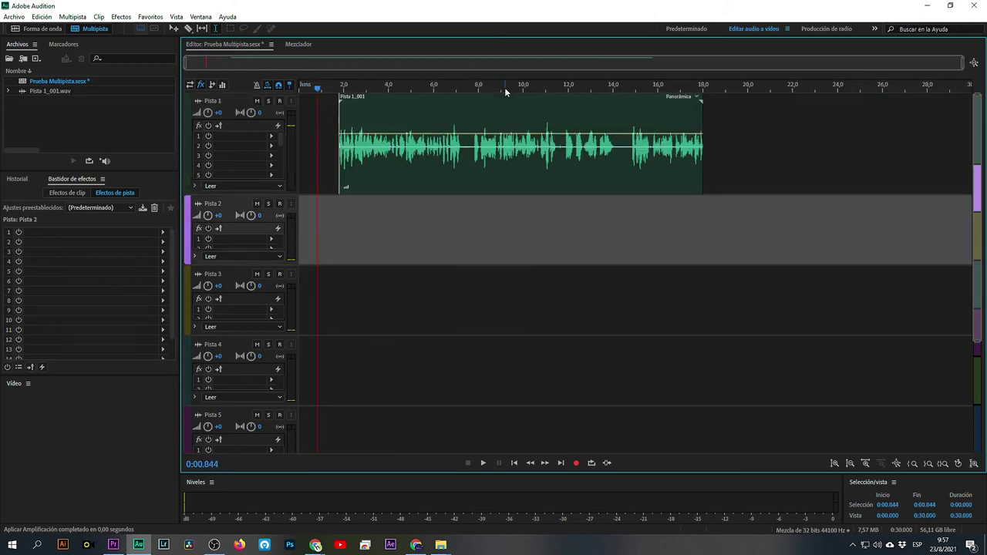
Step: Save the multitrack session and restore the trimmed opening by extending the clip's start edge back to its original beginning
key("ctrl+s")
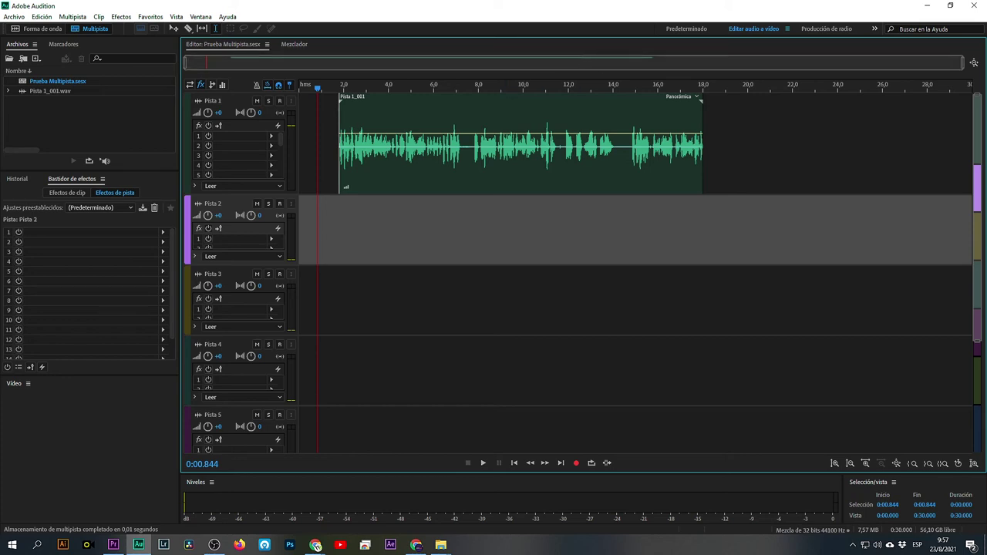
left_click(339, 209)
scroll(324, 84, "up", 3)
scroll(324, 64, "left", 2)
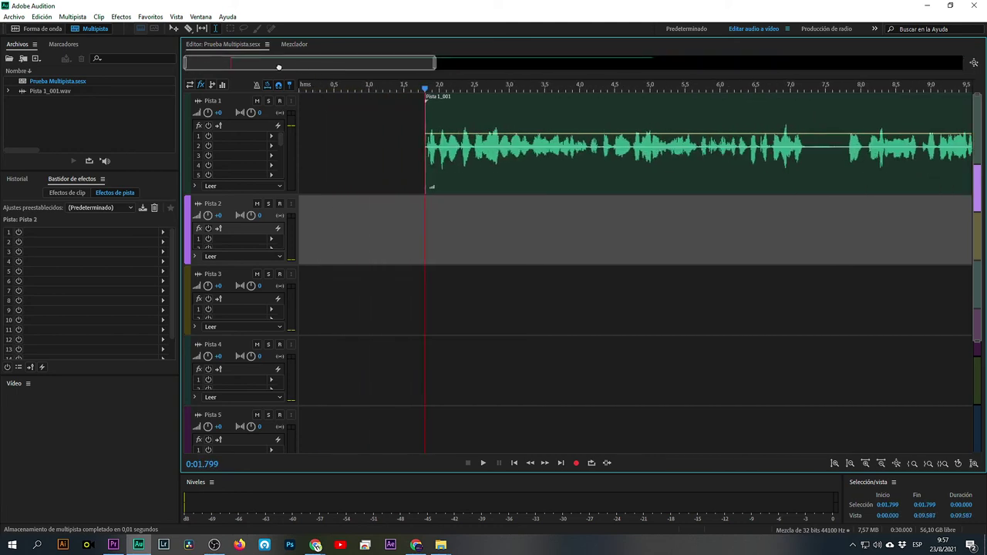
left_click_drag(425, 176, 304, 170)
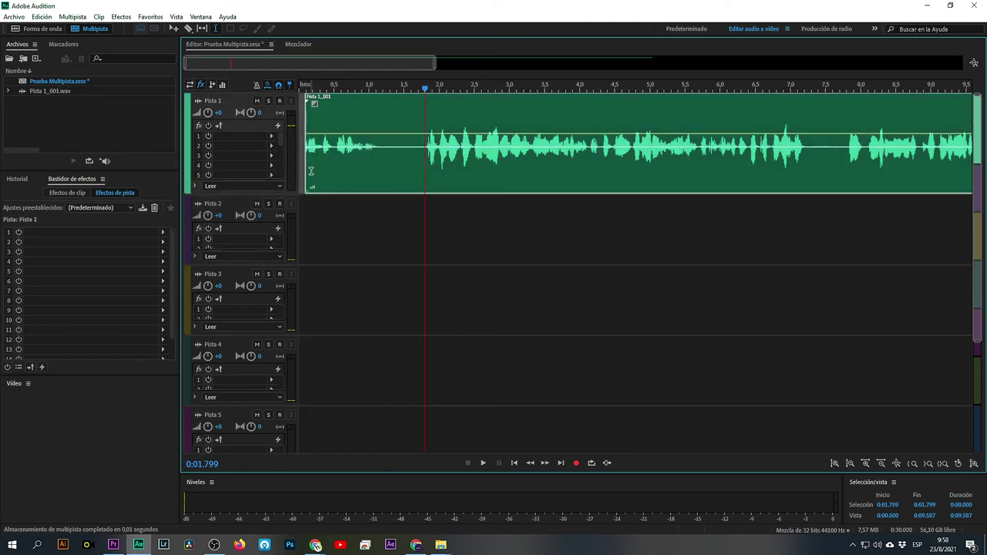
left_click(311, 171)
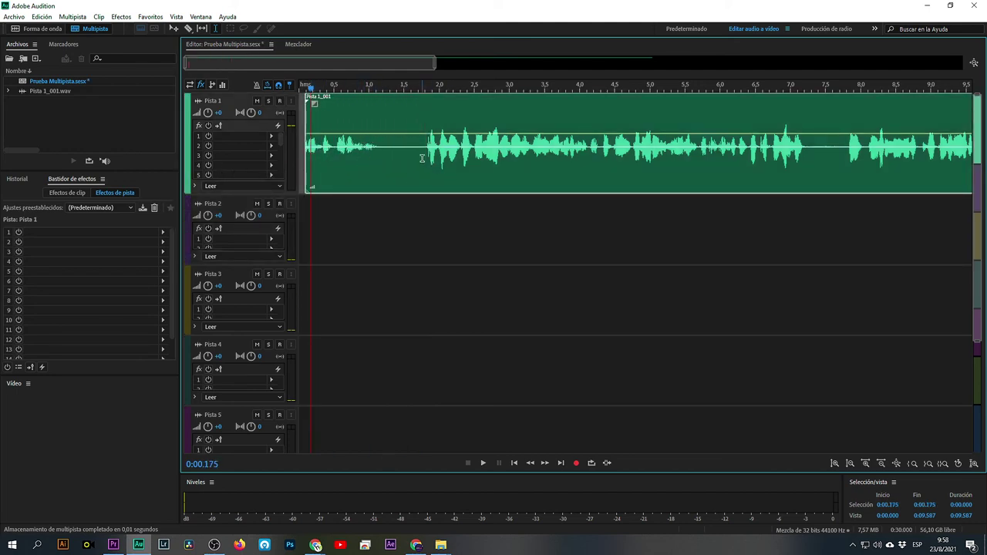
Step: Delete the clip's opening up to about 1.76 s again and briefly play the session from the trimmed start
left_click_drag(422, 158, 288, 172)
key("Delete")
scroll(370, 90, "down", 2)
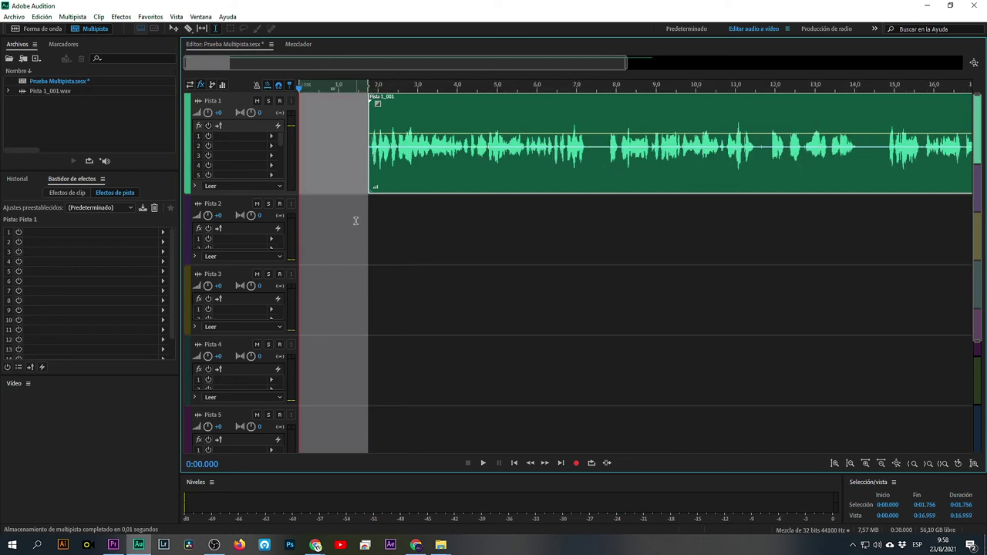
left_click(362, 216)
key("space")
key("space")
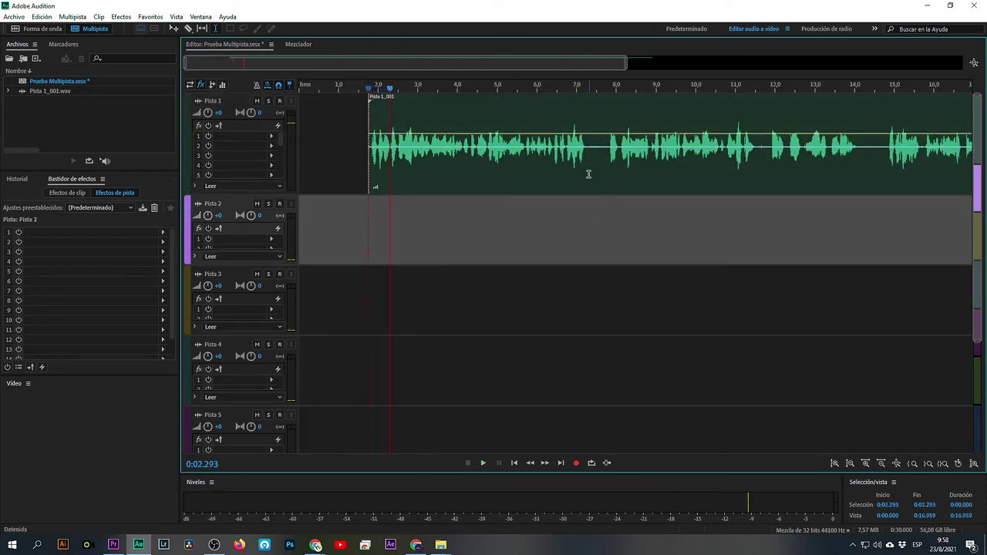
Step: Delete the silent pause from about 7.28 s to 7.77 s in the Pista 1 clip
left_click_drag(588, 170, 607, 180)
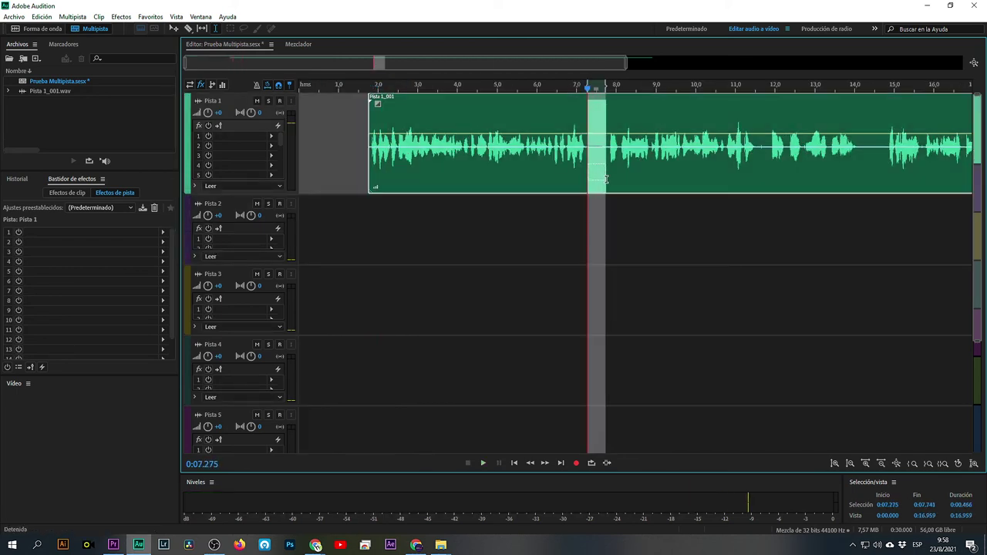
key("Delete")
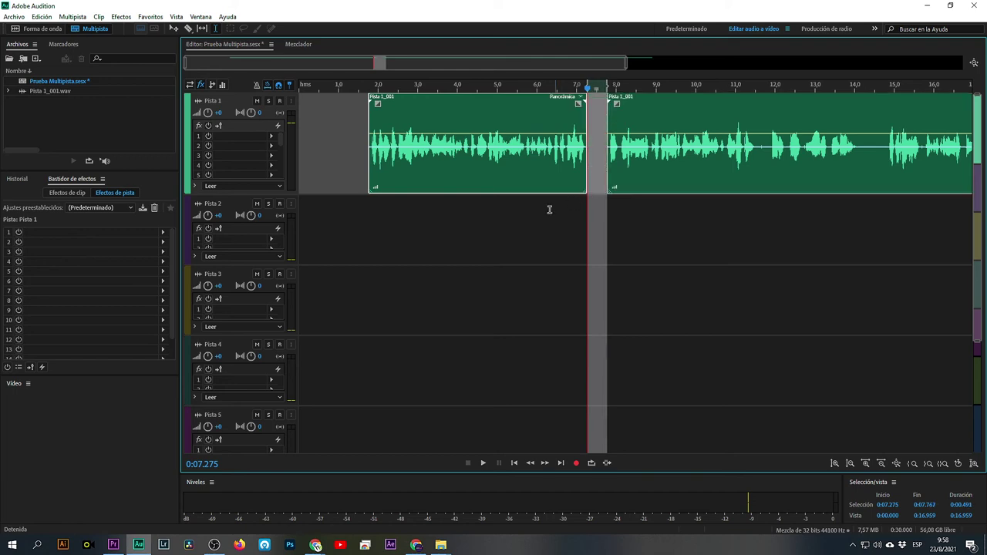
left_click(481, 220)
scroll(467, 82, "down", 3)
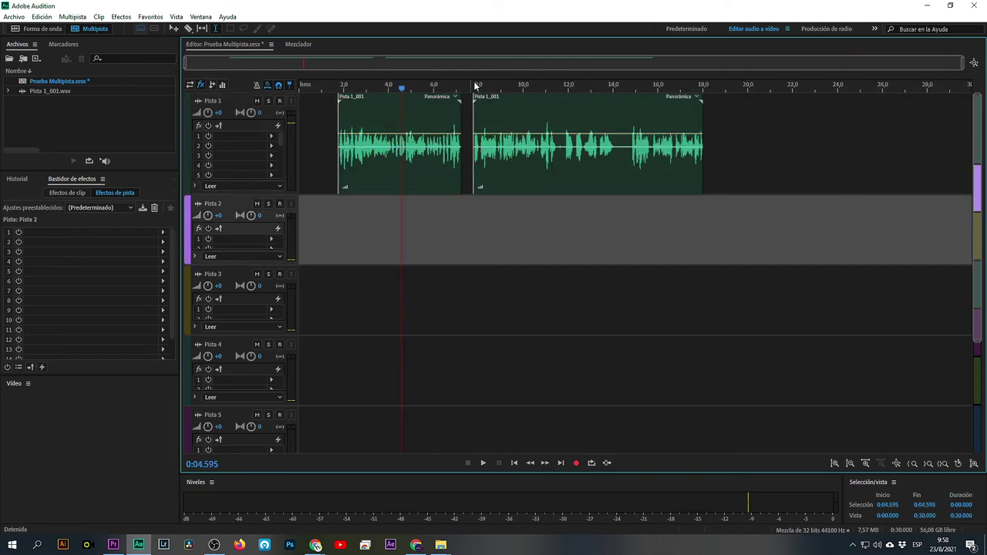
Step: Delete the two pauses on Pista 1 at about 11.54–11.88 s and 14.12–14.82 s
scroll(559, 85, "up", 5)
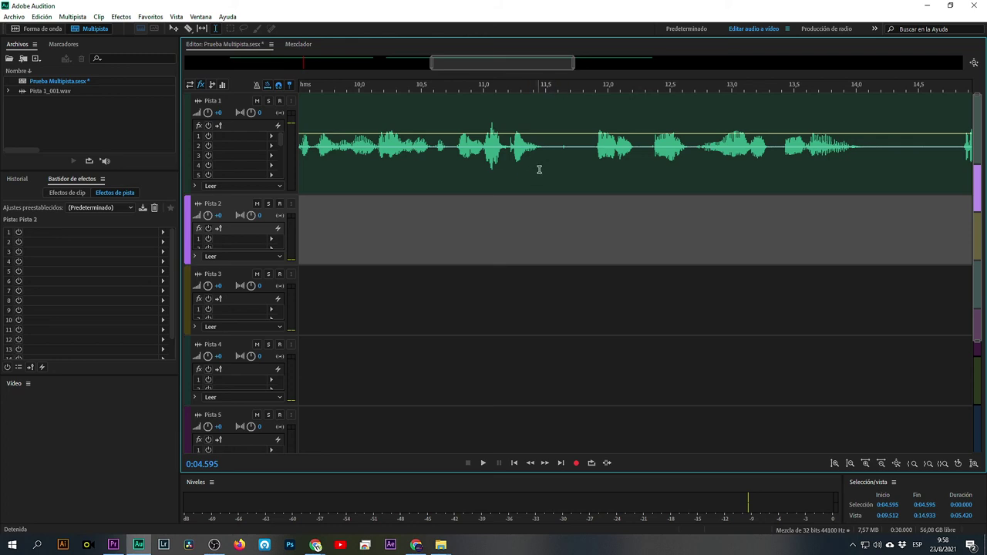
left_click_drag(551, 162, 596, 190)
key("Delete")
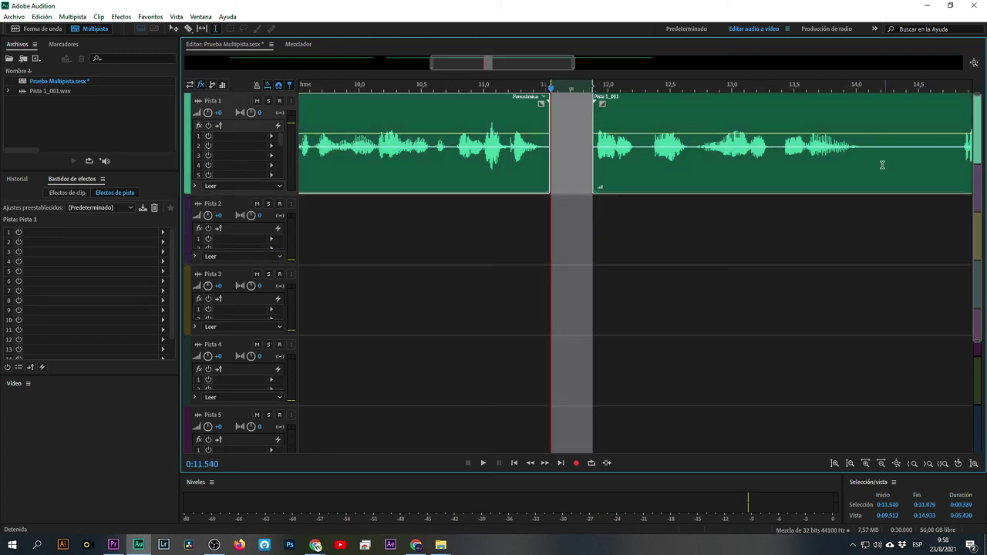
left_click_drag(872, 154, 954, 191)
key("Delete")
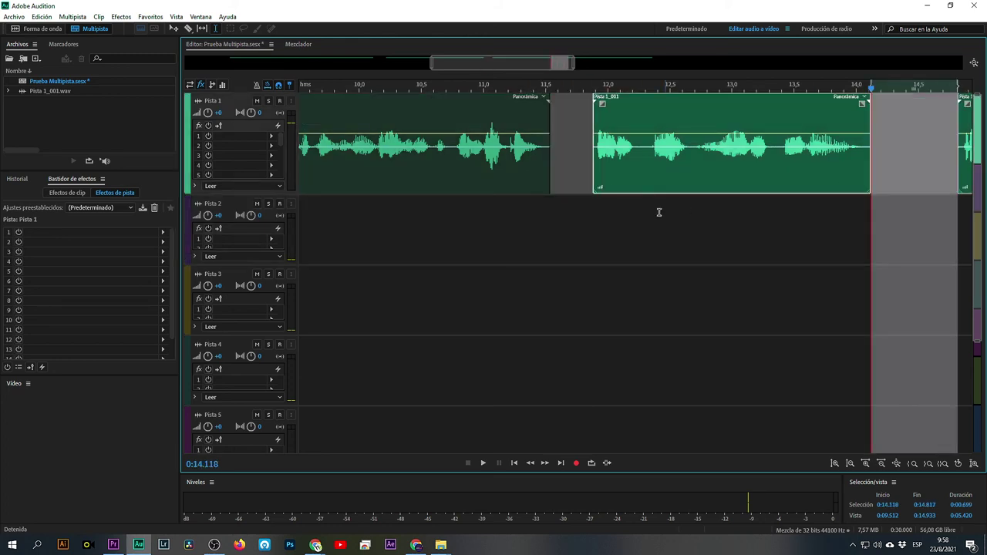
left_click(622, 229)
scroll(552, 87, "down", 5)
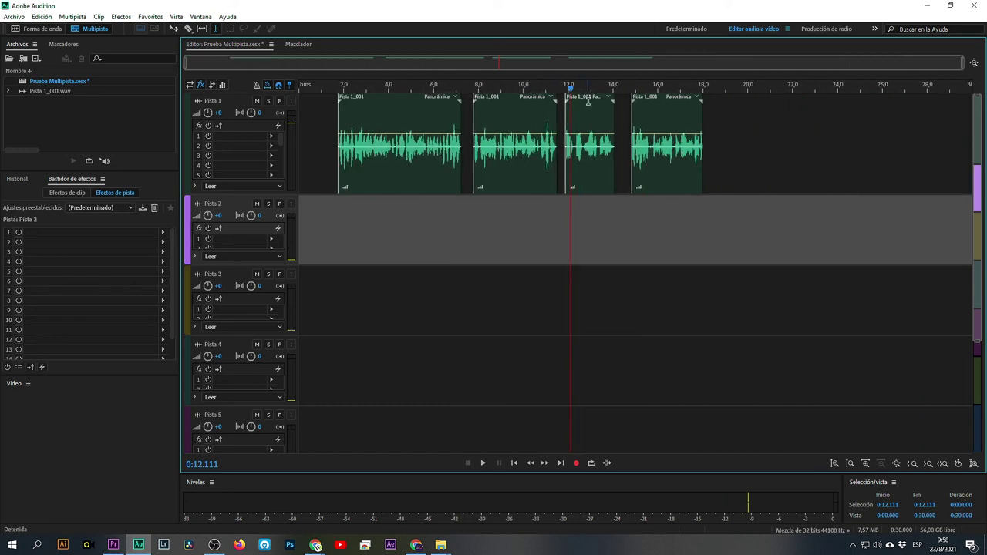
Step: Move the last Pista 1 clip slightly earlier, select a brief range within it from about 15.55 s, and clear the selection
mouse_move(640, 101)
left_mouse_down()
mouse_move(617, 108)
mouse_move(659, 115)
mouse_move(637, 112)
left_mouse_up()
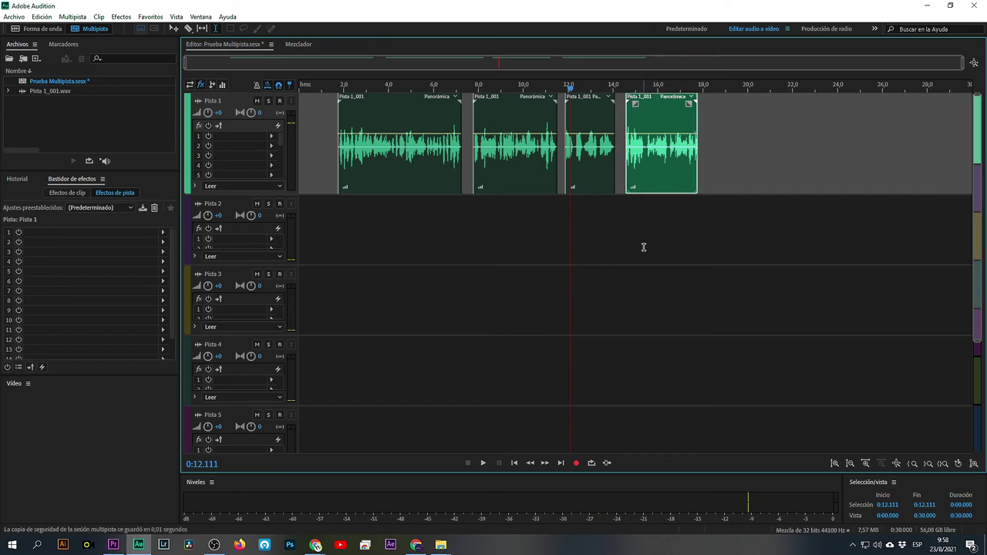
left_click(653, 120)
left_click_drag(653, 121, 640, 127)
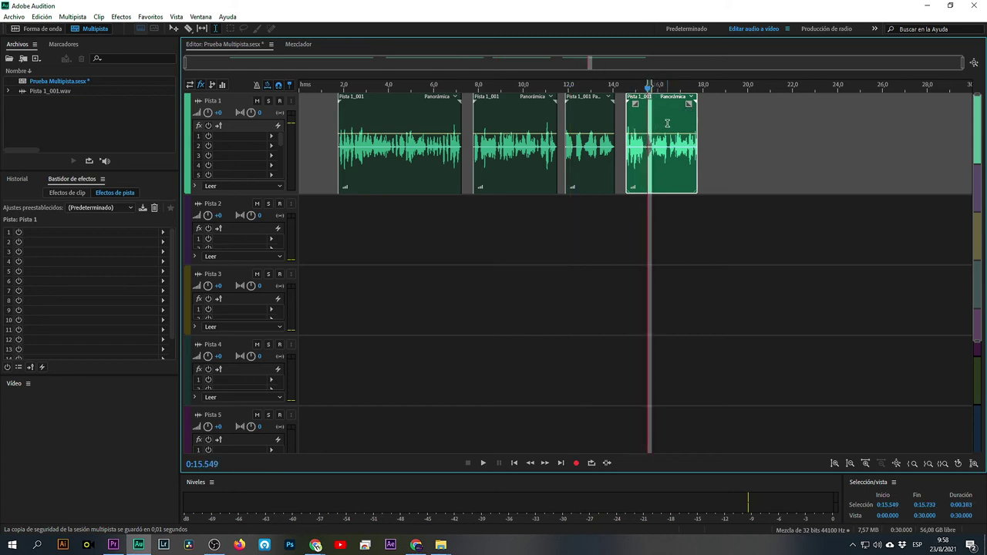
left_click(667, 123)
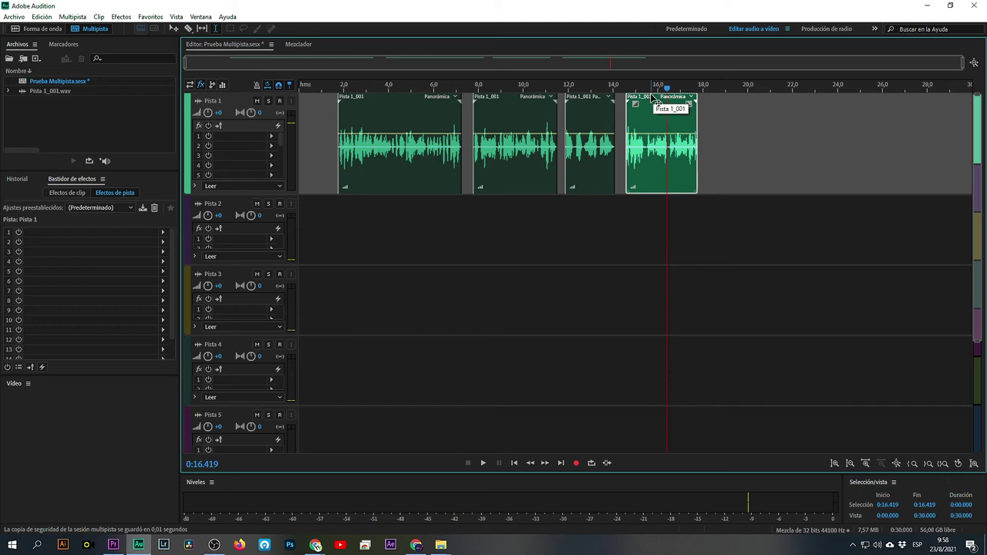
Step: Move the three later Pista 1 clips earlier so that all four clips sit end to end without gaps
left_click_drag(655, 102, 584, 109)
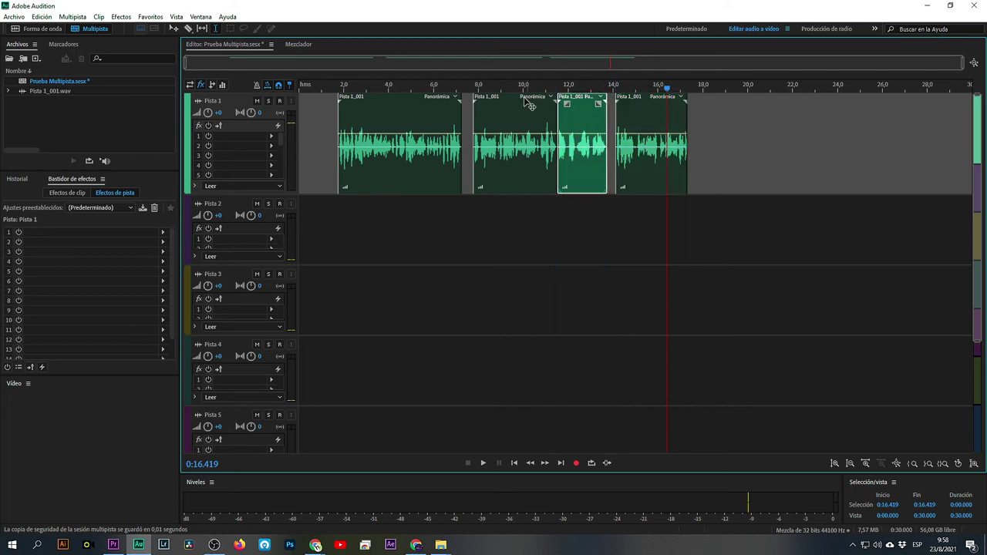
left_click_drag(518, 108, 507, 108)
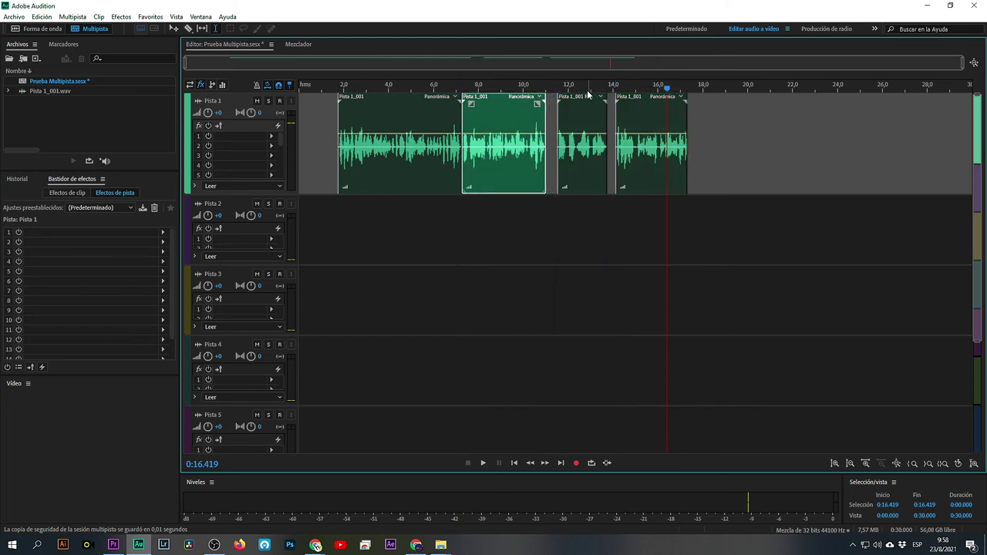
left_click_drag(582, 105, 571, 105)
left_click_drag(639, 95, 612, 103)
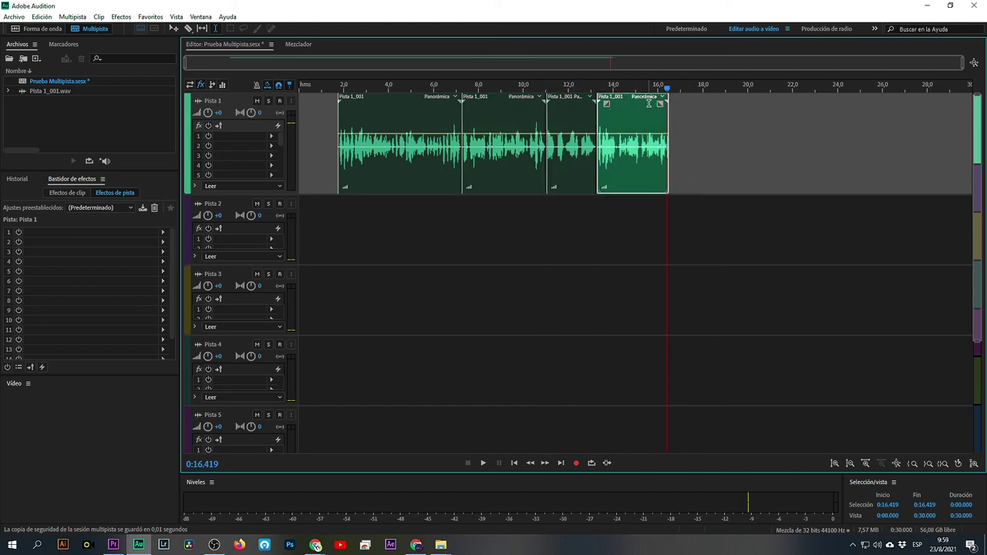
Step: Open the first Pista 1 clip in the waveform editor and silence the audio from the beginning to about 1.78 s
left_click(341, 217)
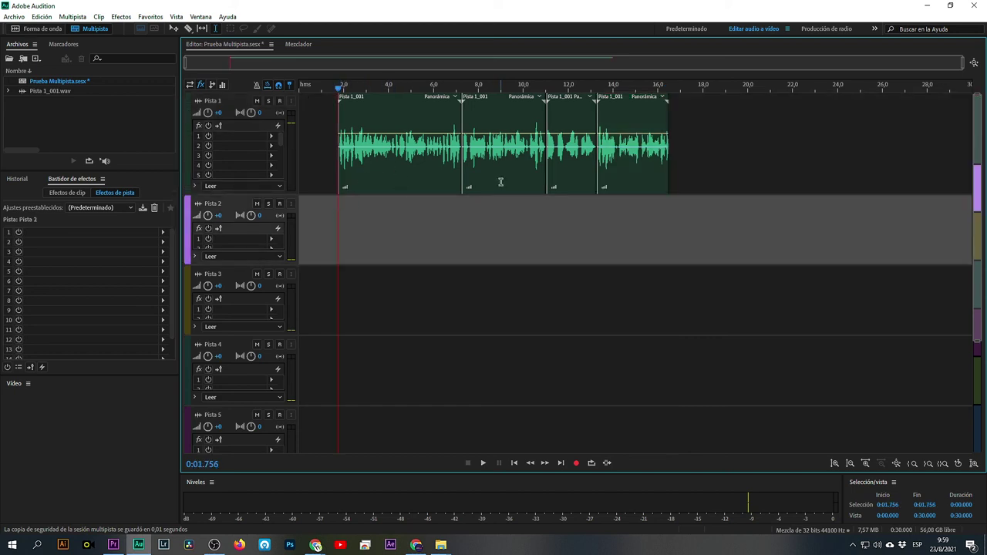
double_click(347, 178)
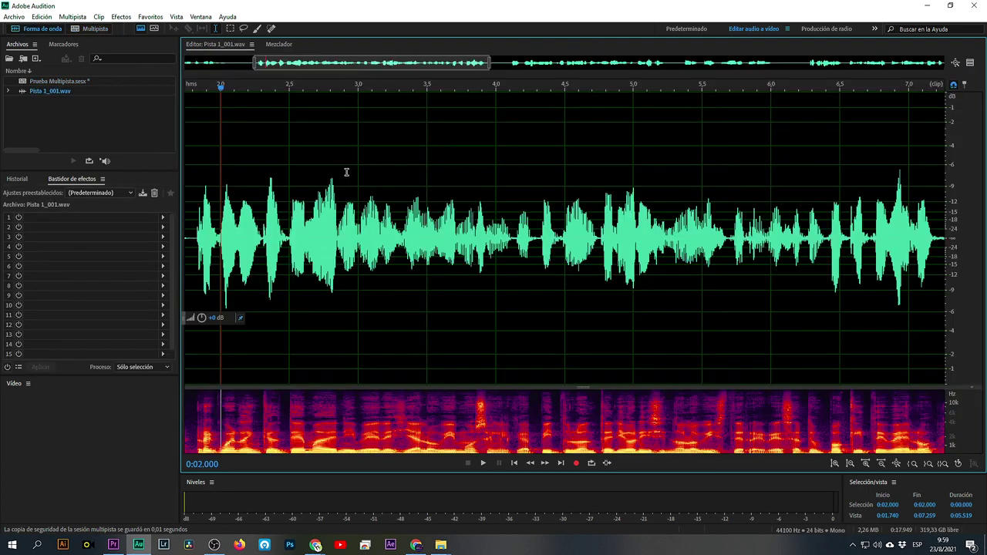
scroll(477, 236, "down", 5)
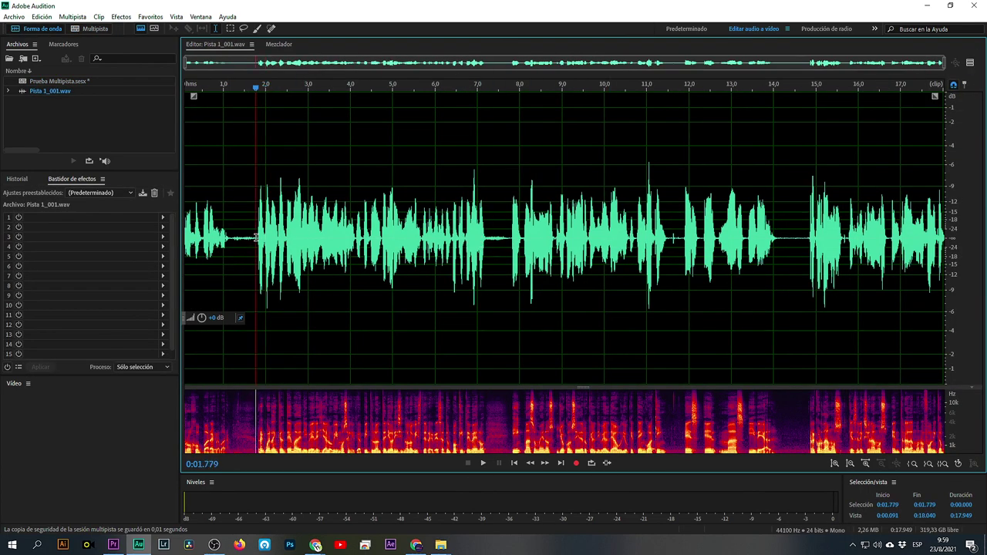
left_click_drag(256, 239, 79, 244)
right_click(213, 239)
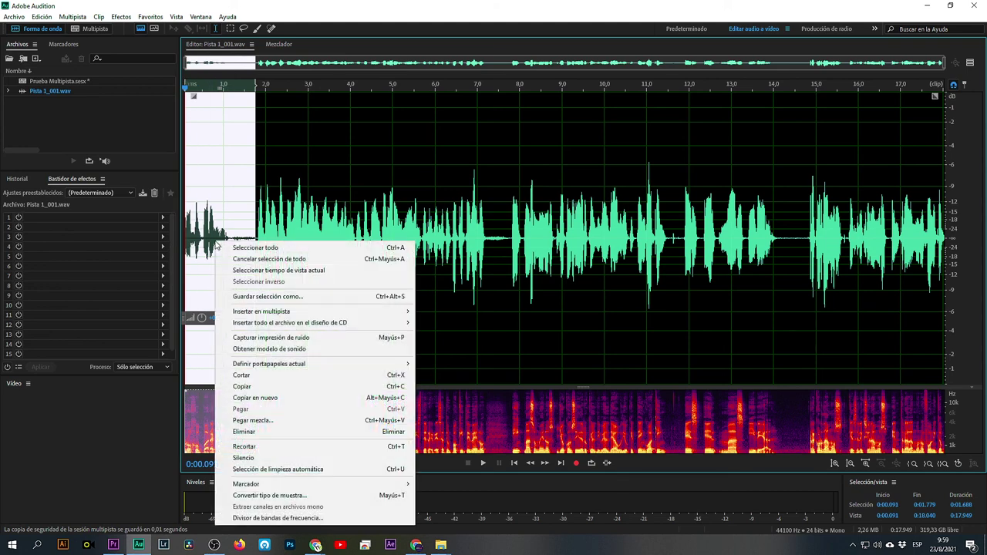
left_click(275, 459)
left_click(238, 258)
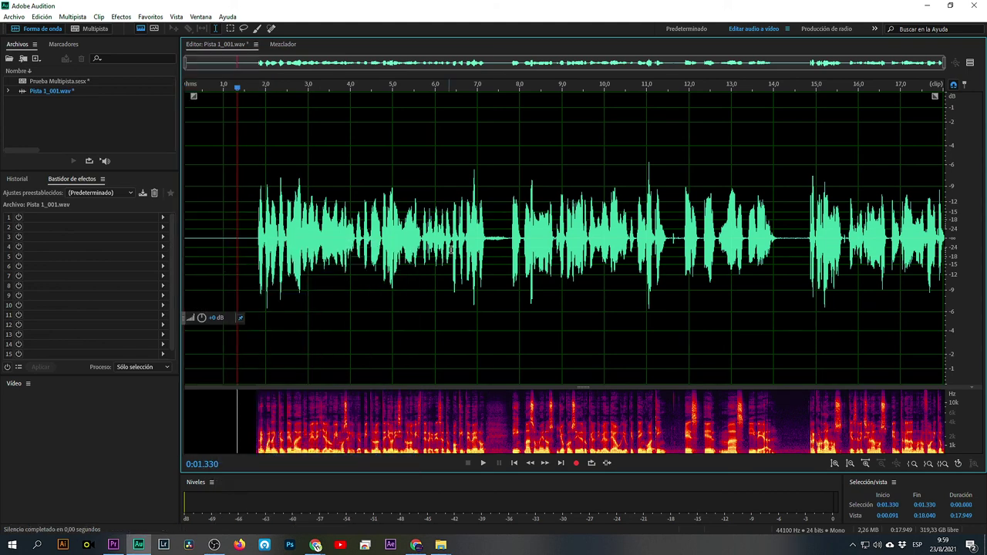
Step: Delete the pause at about 7.24–7.68 s and the next quiet gap, just after 11 s, from the waveform
scroll(494, 245, "up", 2)
left_click_drag(491, 243, 525, 267)
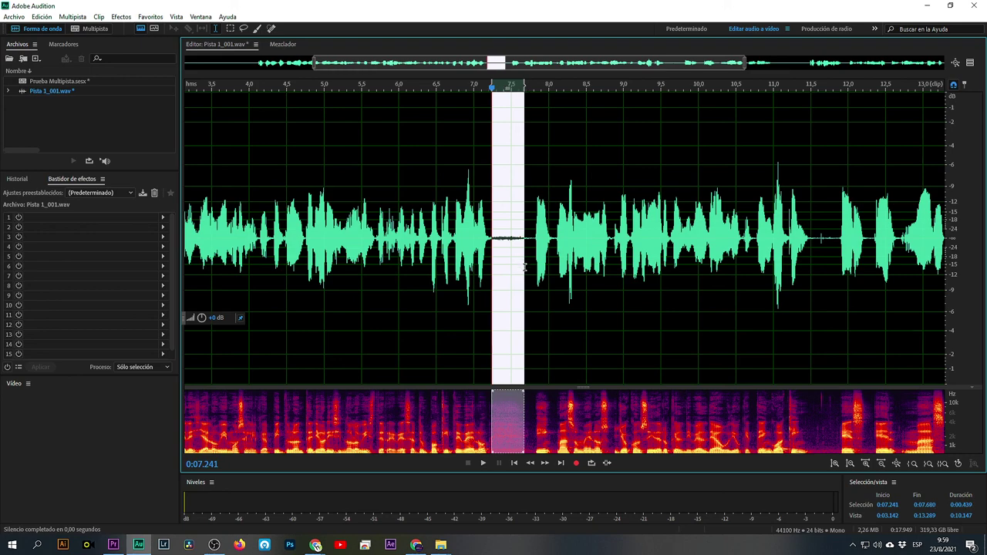
left_click(493, 278)
scroll(493, 278, "down", 2)
scroll(667, 248, "up", 2)
left_click_drag(652, 246, 689, 247)
key("Delete")
Step: Delete the long pause starting at about 13.45 s from the waveform
scroll(598, 296, "down", 2)
scroll(787, 247, "up", 2)
left_click(756, 255)
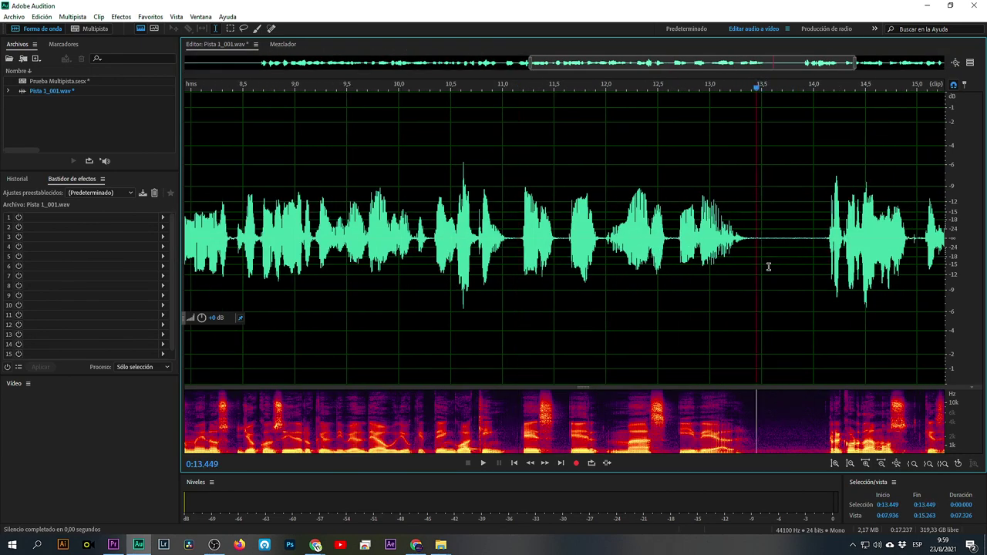
left_click_drag(756, 254, 816, 255)
key("Delete")
scroll(735, 288, "down", 2)
left_click(728, 310)
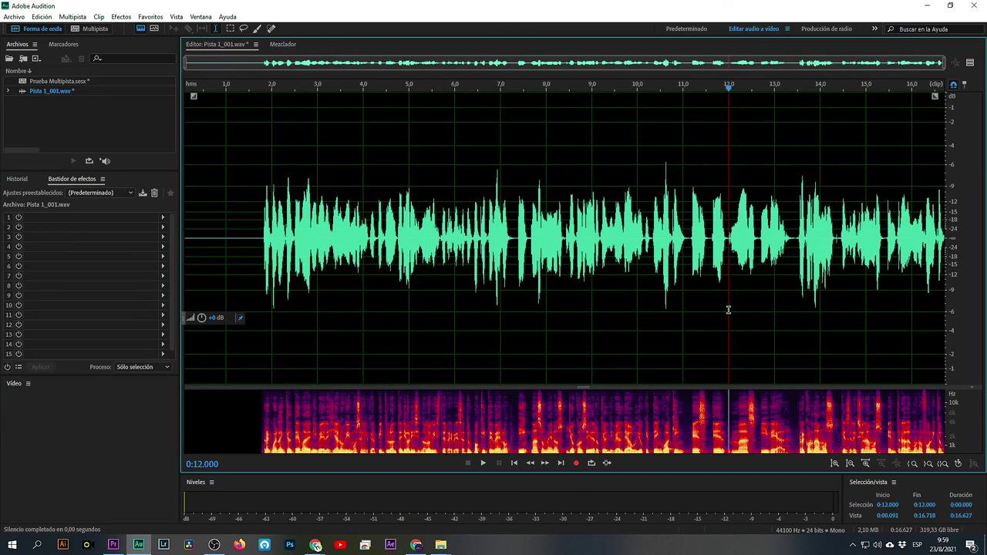
Step: Return to the multitrack session, mark a range on Pista 2 spanning the length of the clips above, and clear it
left_click(86, 31)
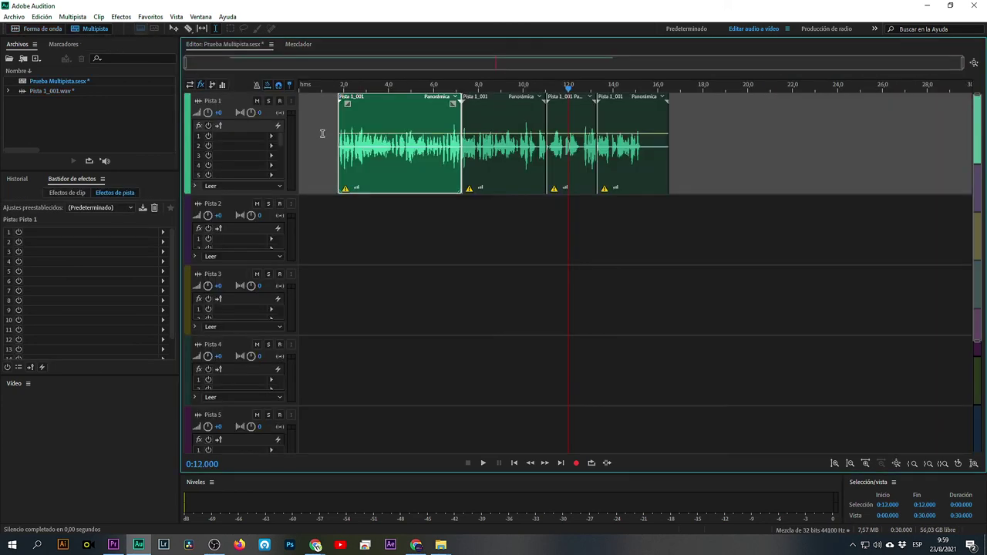
mouse_move(469, 193)
left_click(592, 216)
left_click_drag(301, 216, 666, 223)
left_click(622, 225)
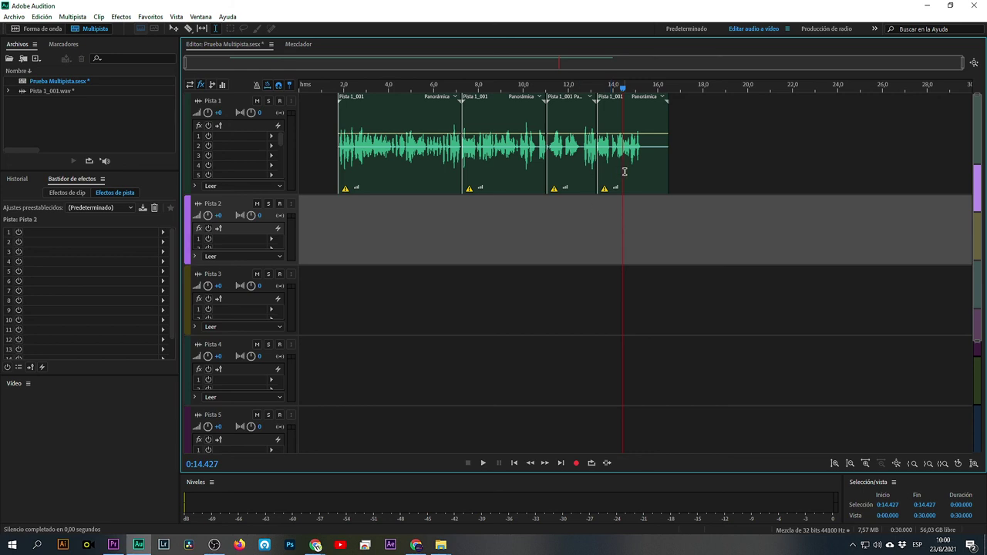
Step: Delete the last three clips on Pista 1, keeping only the first one
left_click(599, 170)
key("Delete")
left_click(574, 169)
key("Delete")
left_click(524, 165)
key("Delete")
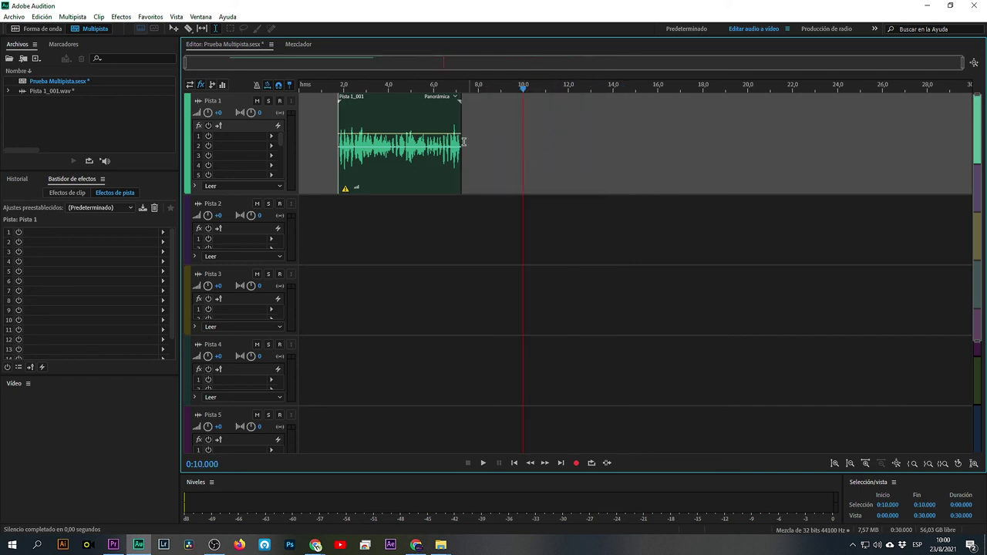
Step: Extend the remaining Pista 1 clip's end to about 16.7 s and its start back to about 0.1 s
left_click(396, 157)
left_click_drag(461, 174, 822, 165)
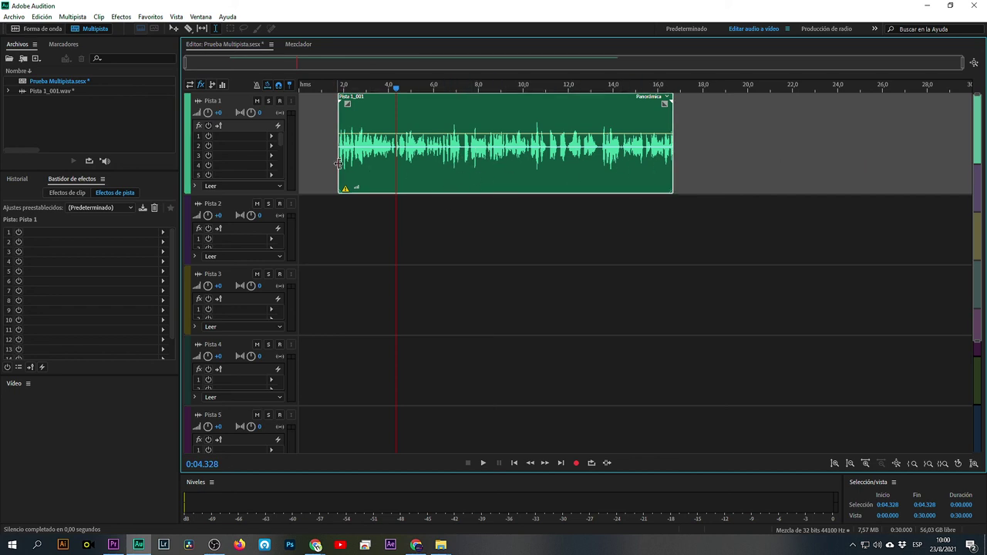
left_click_drag(338, 163, 301, 163)
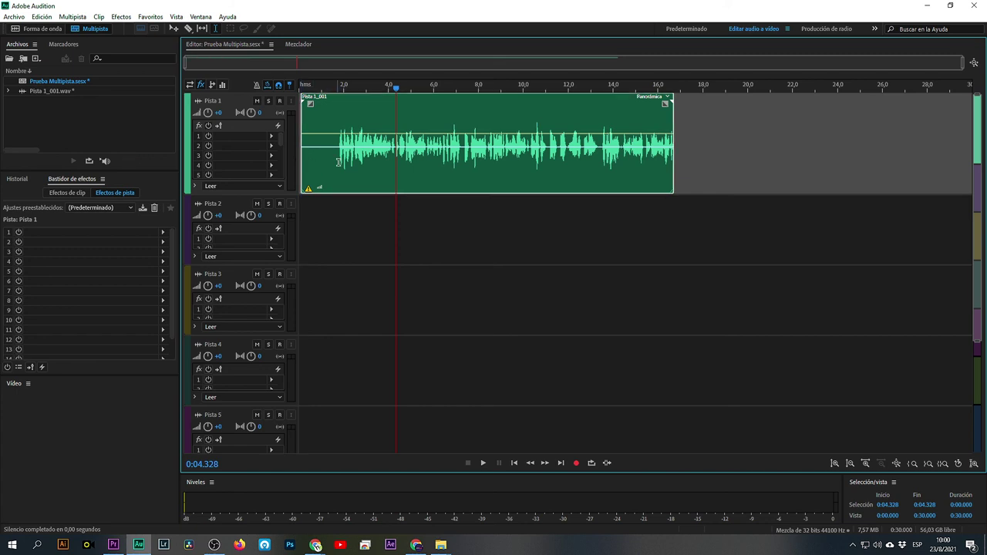